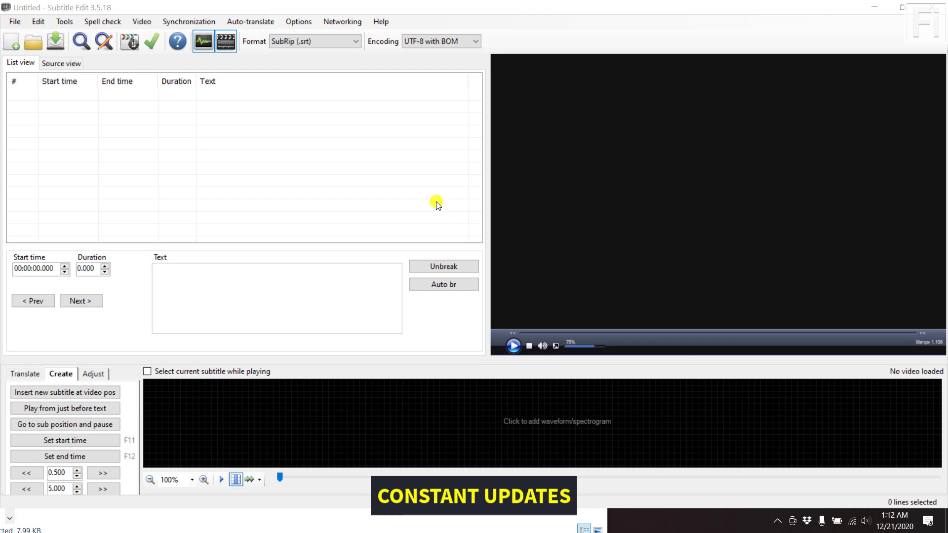
Check for program updates, look over the version change list and close it.
left_click(383, 21)
left_click(408, 36)
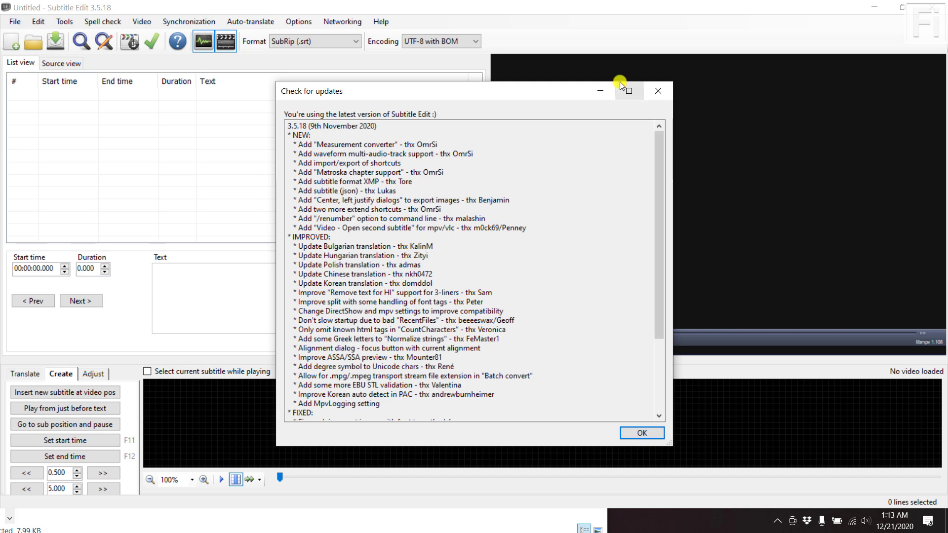
left_click(657, 89)
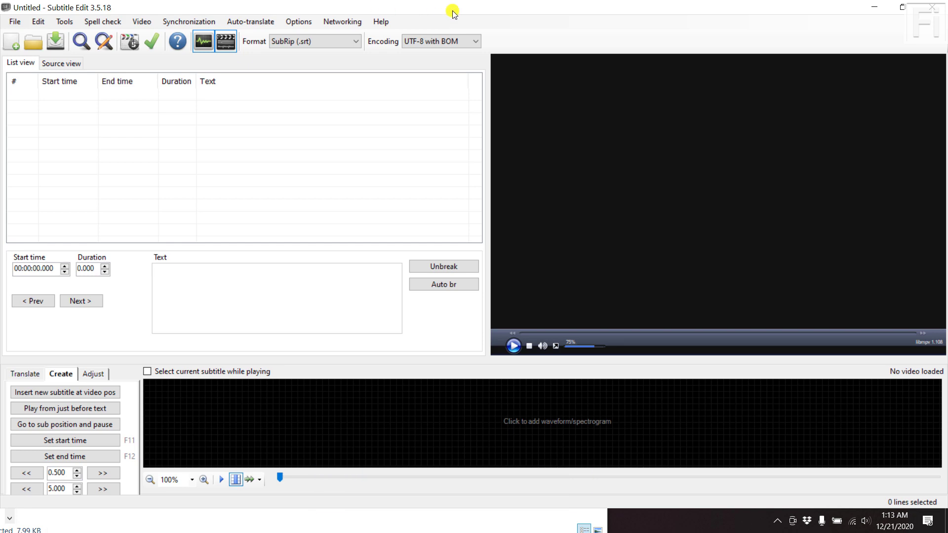
Change the interface language to Español (España).
left_click(295, 23)
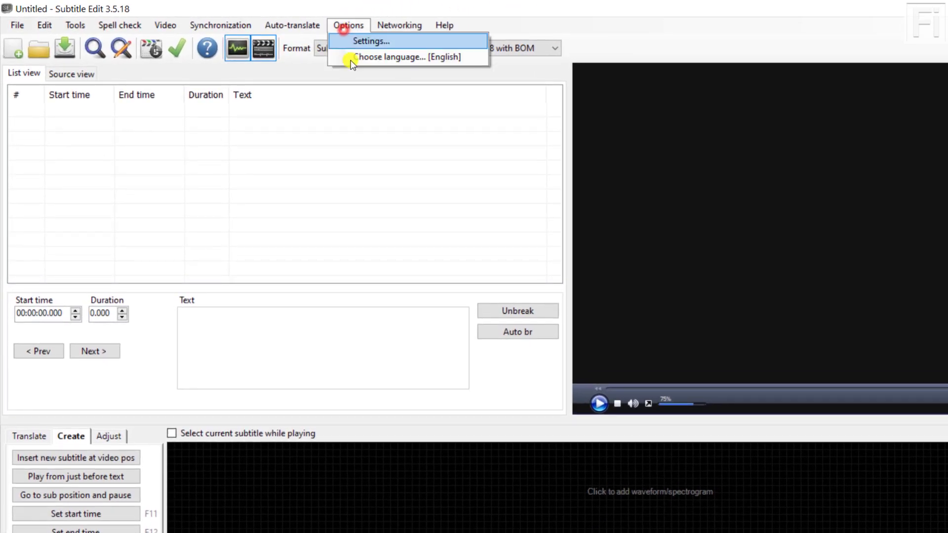
left_click(414, 59)
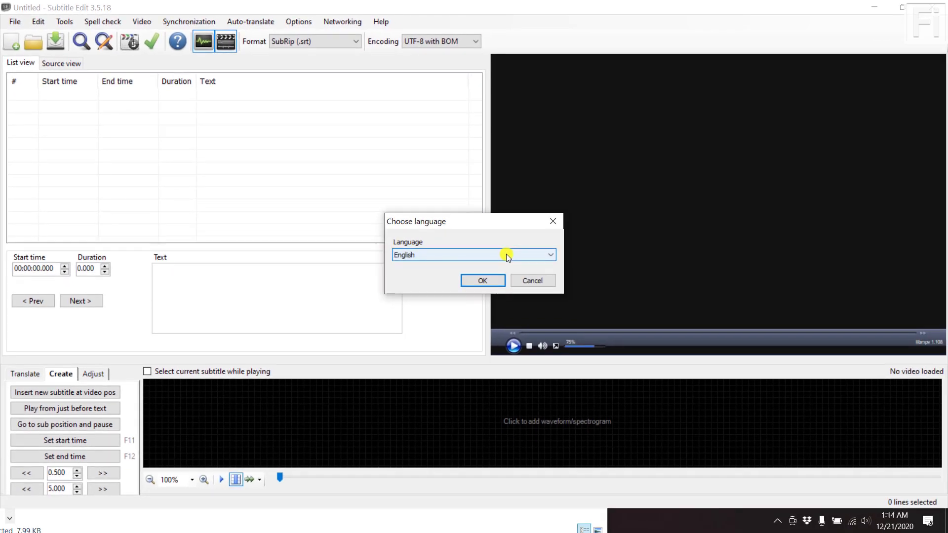
left_click(590, 297)
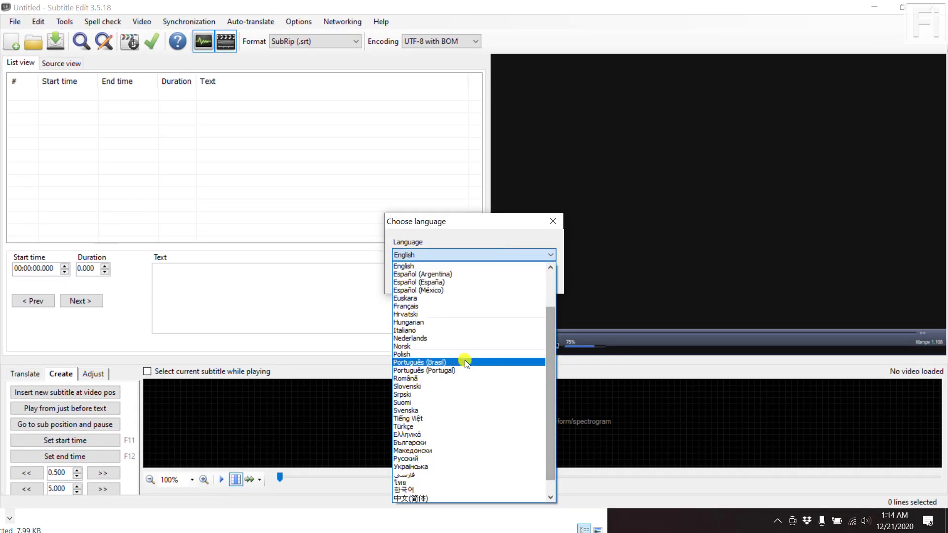
left_click(441, 282)
left_click(475, 281)
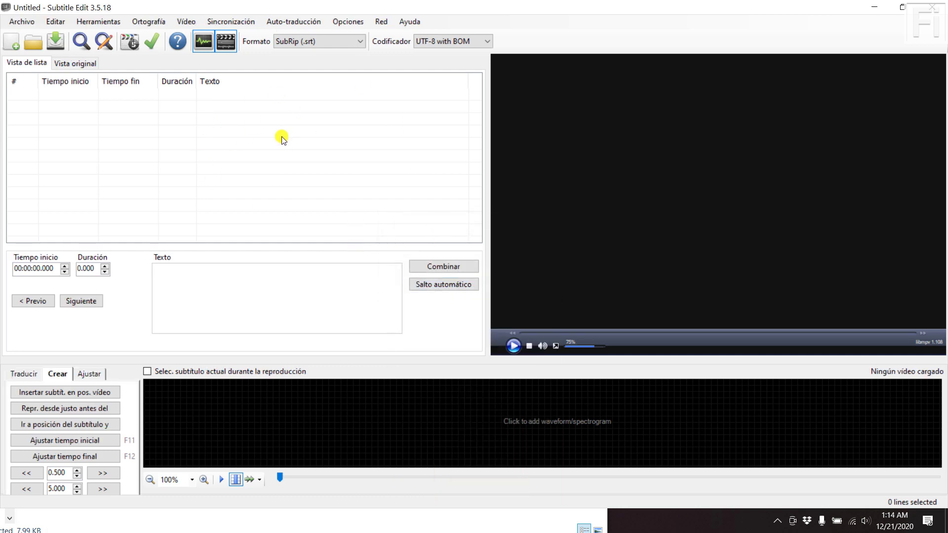
Switch the interface language back to English.
left_click(348, 23)
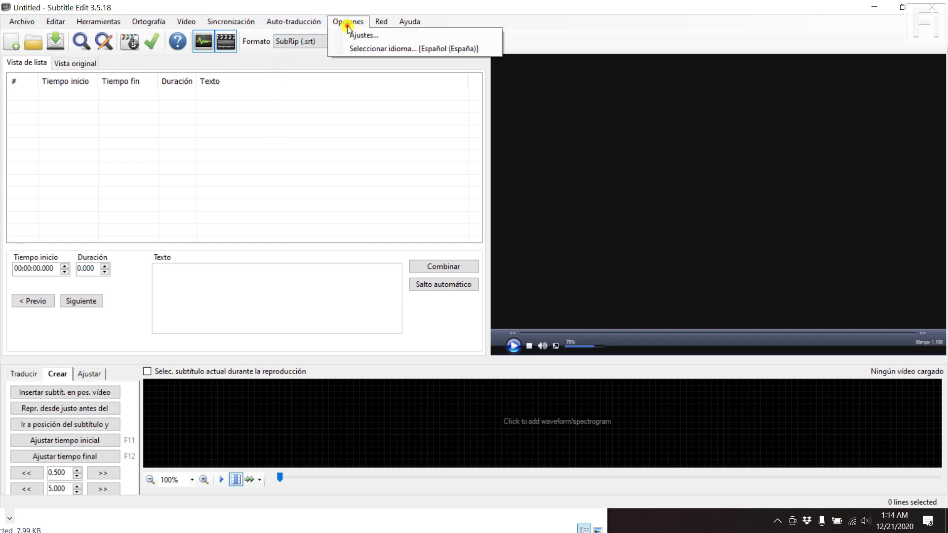
left_click(368, 47)
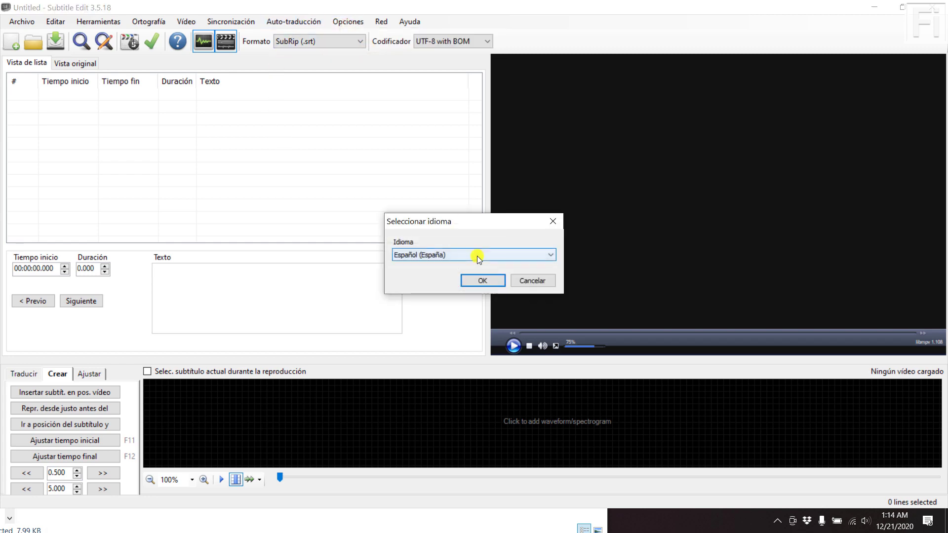
left_click(477, 255)
left_click(549, 267)
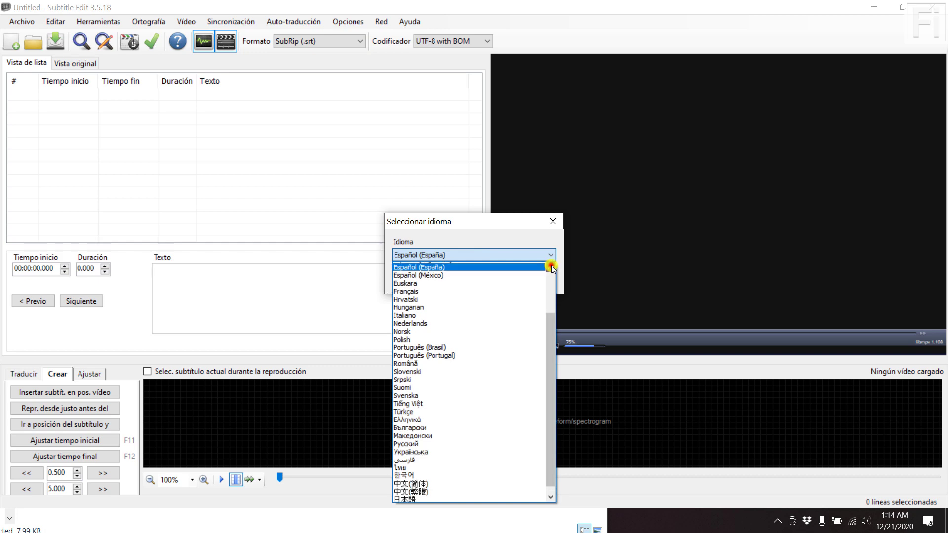
left_click(411, 282)
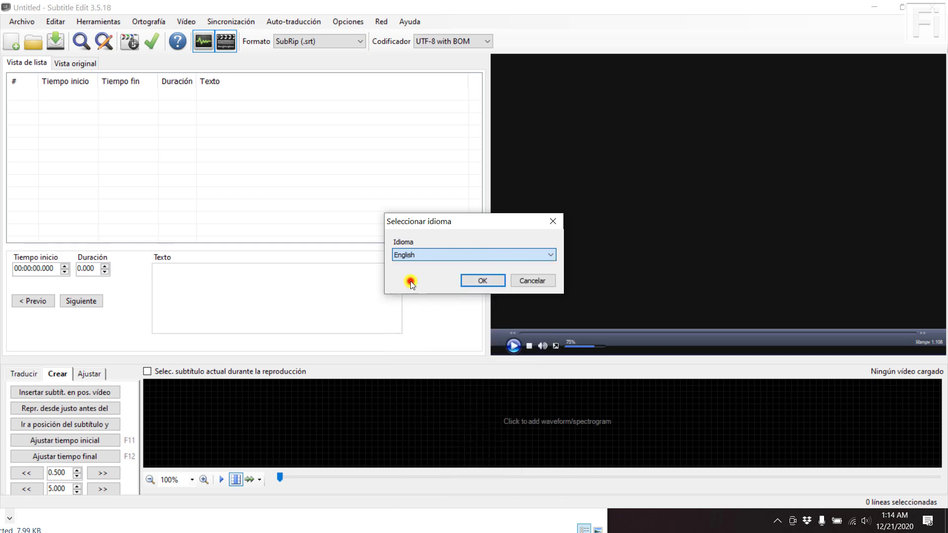
left_click(474, 280)
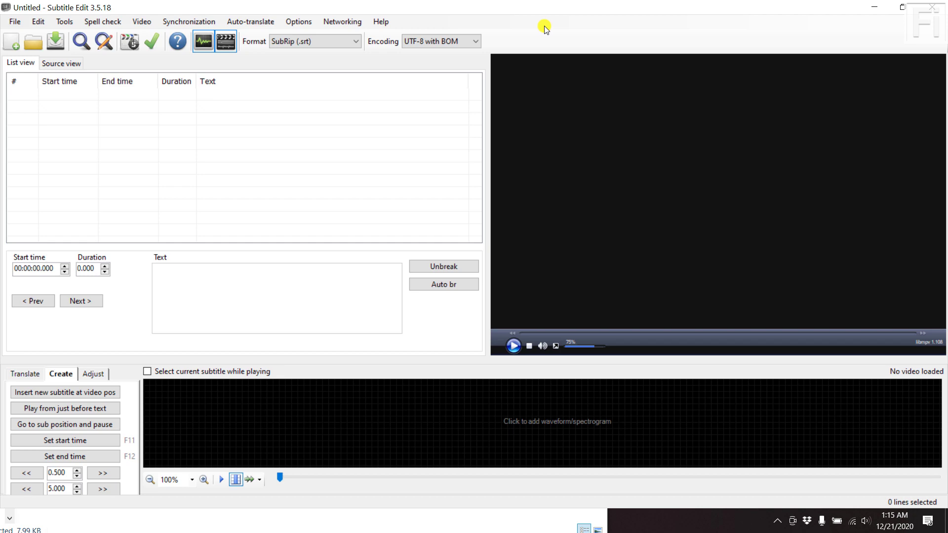
Examine the file types offered for opening subtitles, and cancel without opening a file.
left_click(16, 22)
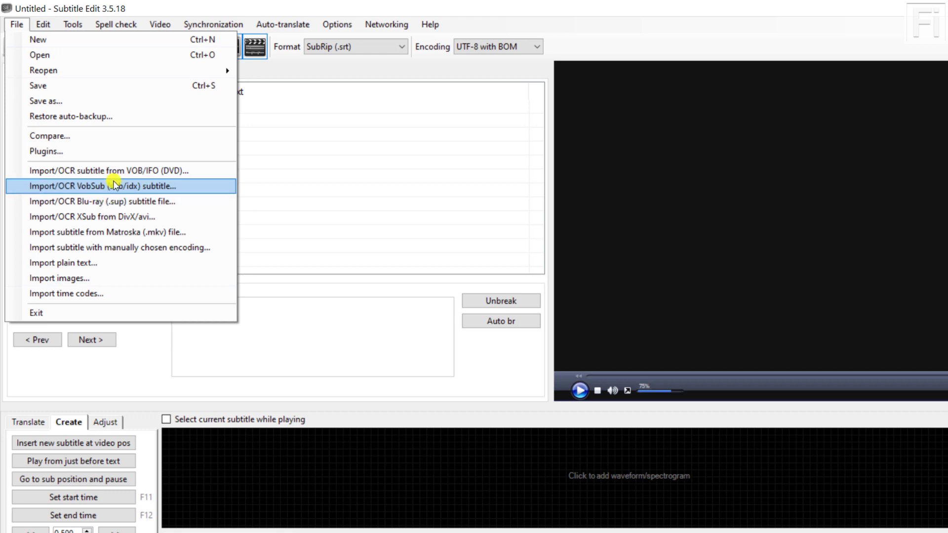
left_click(76, 56)
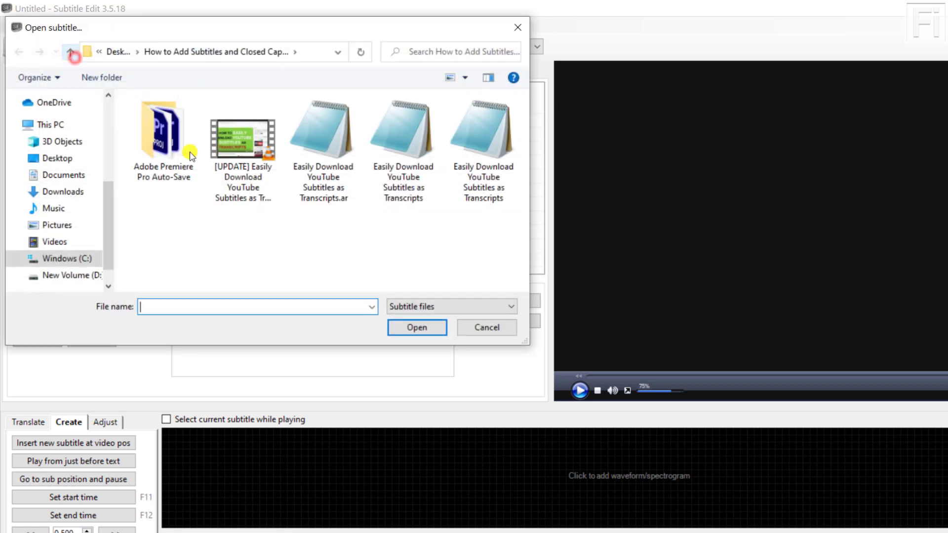
left_click(414, 305)
left_click(286, 247)
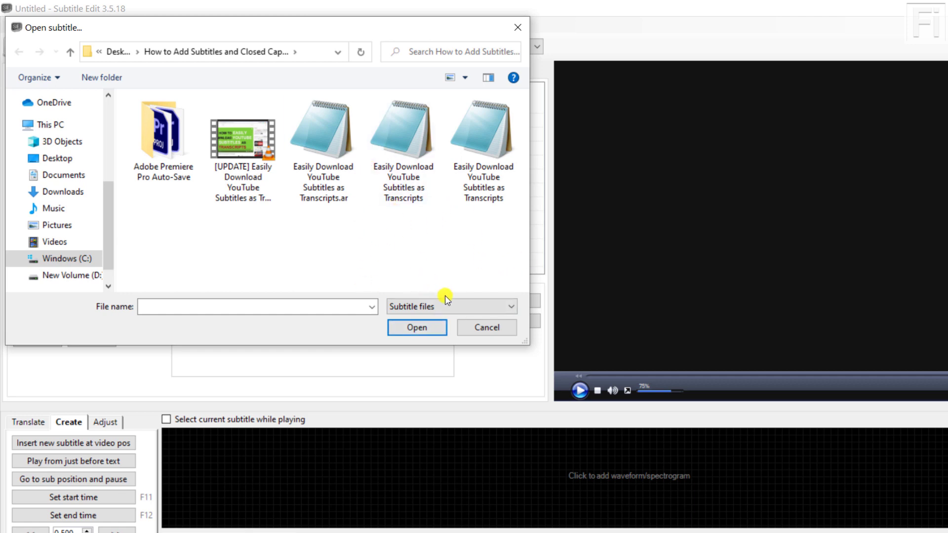
left_click(475, 328)
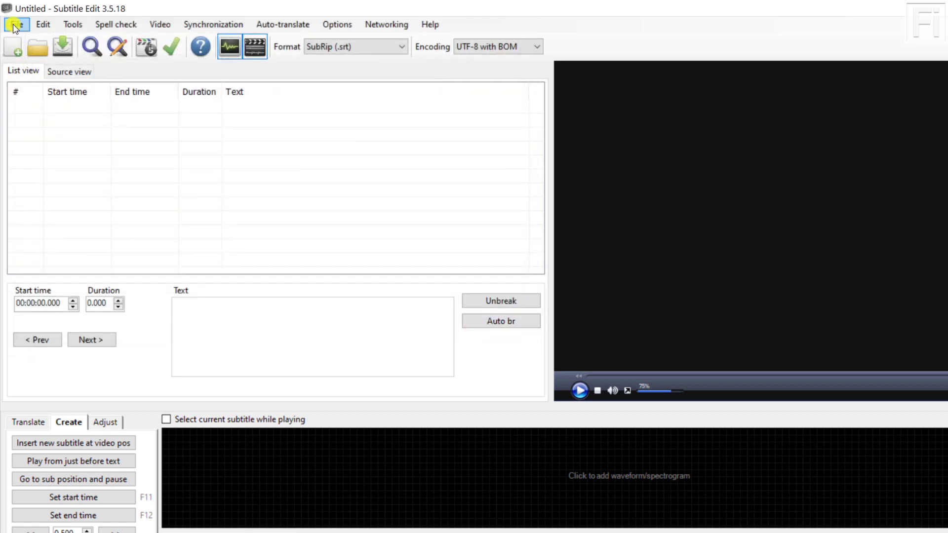
Open the subtitle file "Easily Download YouTube Subtitles as Transcripts.srt" from the current folder.
left_click(16, 26)
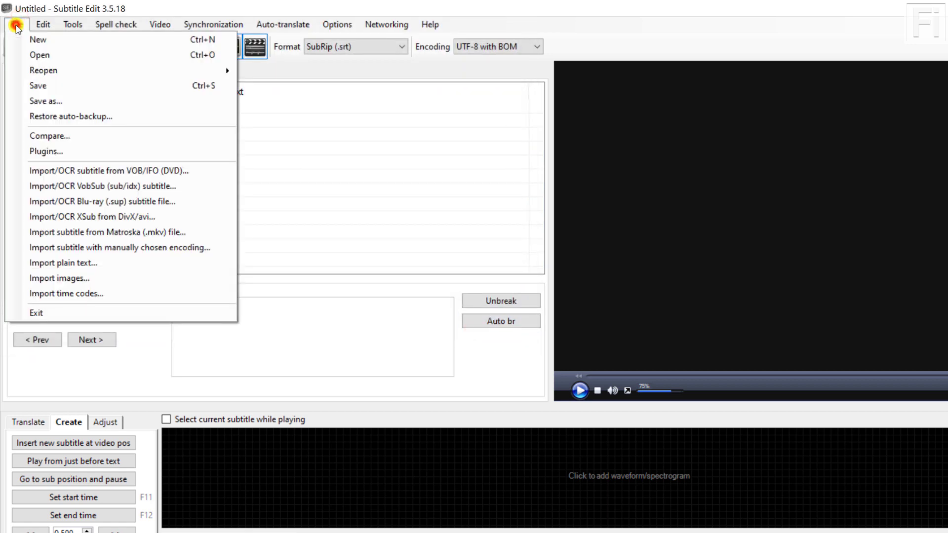
left_click(72, 55)
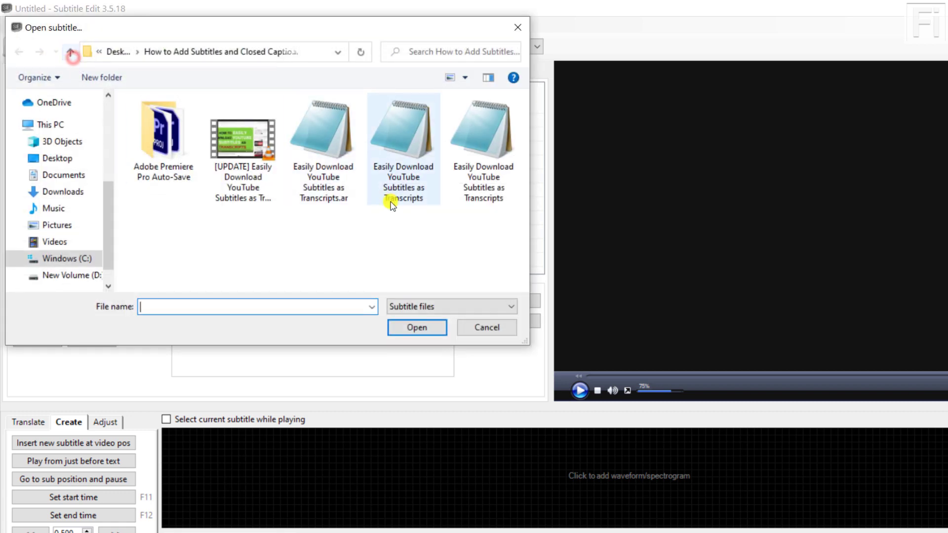
left_click(403, 177)
left_click(419, 327)
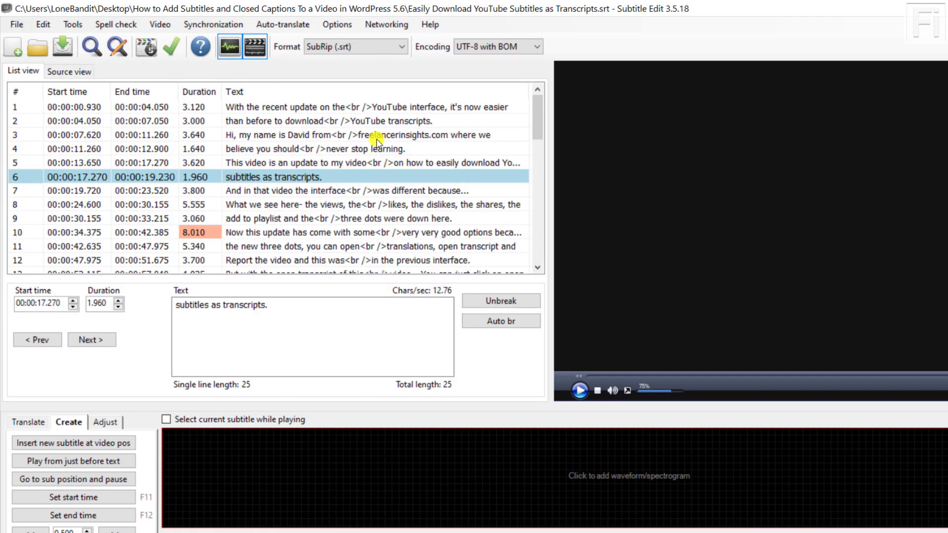
Examine the export formats and the subtitle file types available for saving a copy, and cancel without saving.
left_click(15, 25)
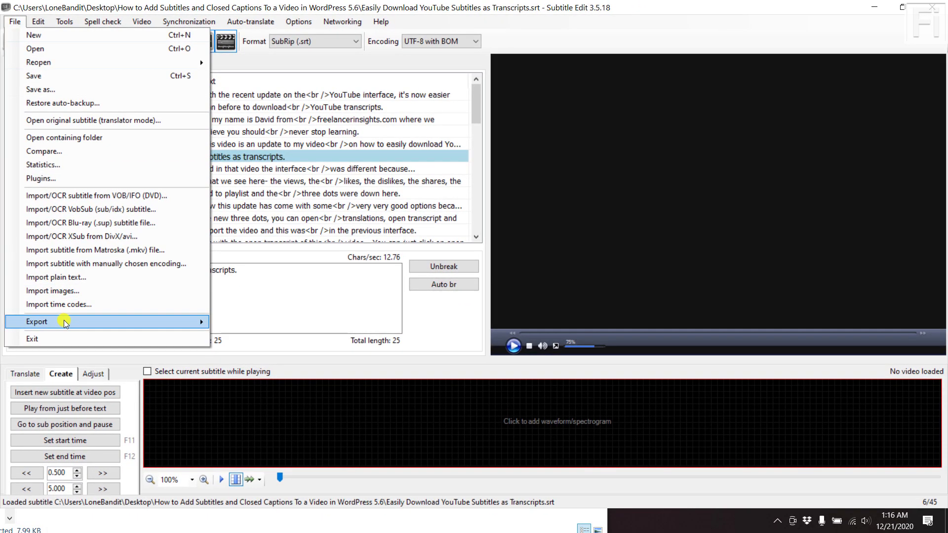
mouse_move(65, 321)
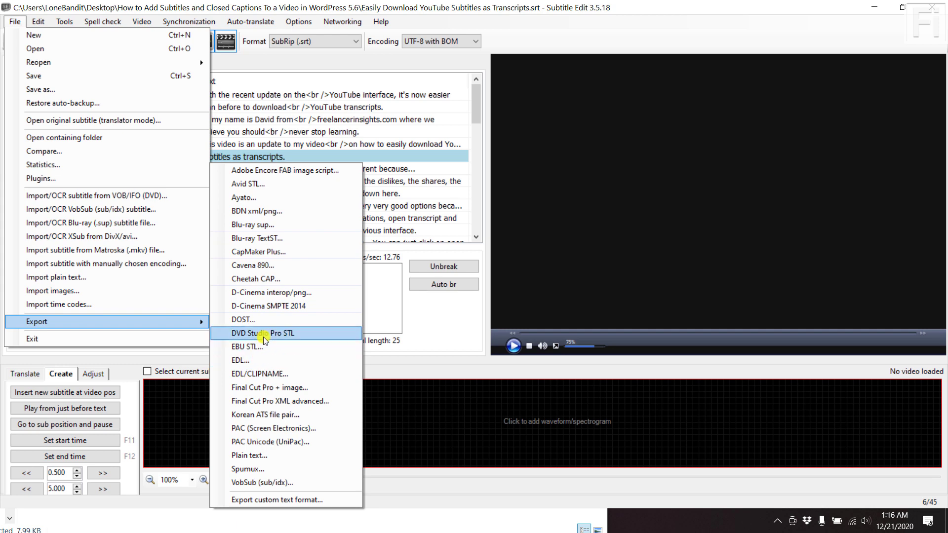
left_click(28, 94)
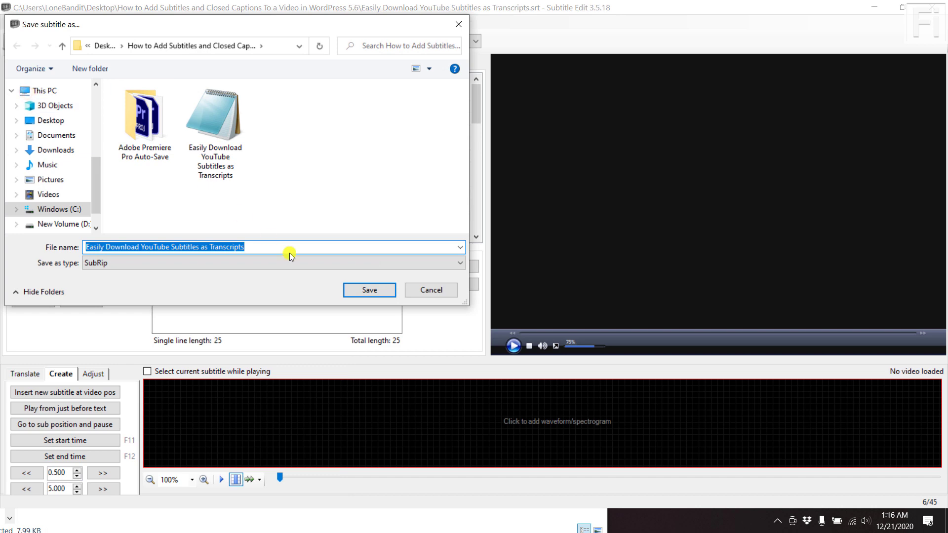
left_click(281, 264)
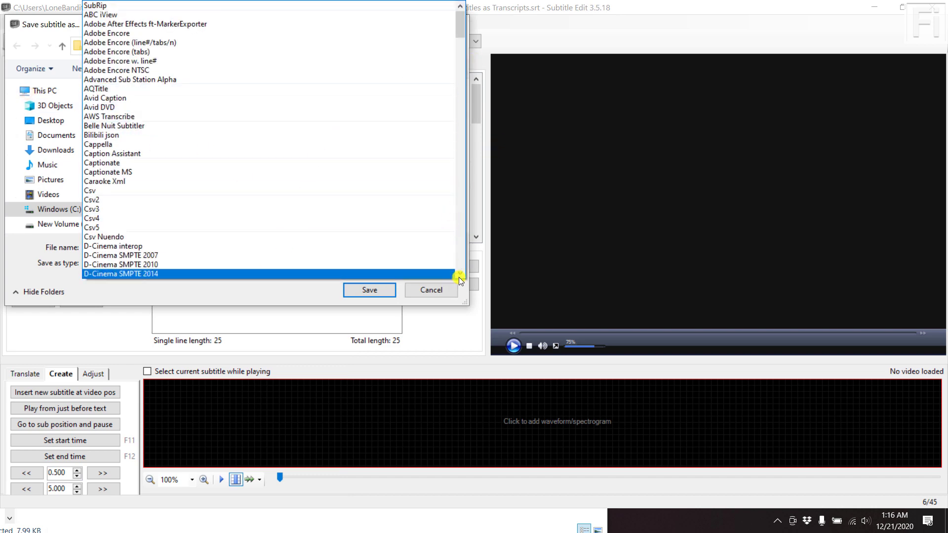
left_click(459, 274)
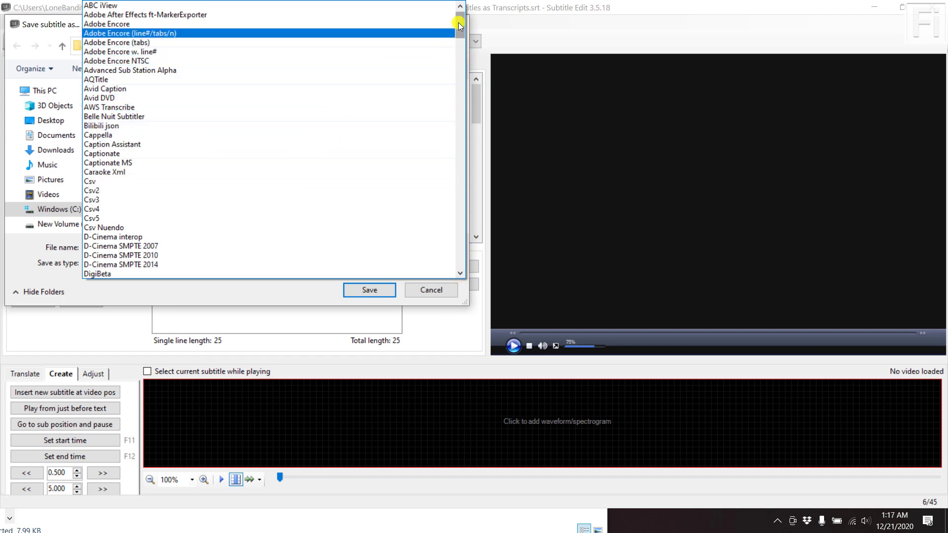
left_click_drag(458, 22, 460, 162)
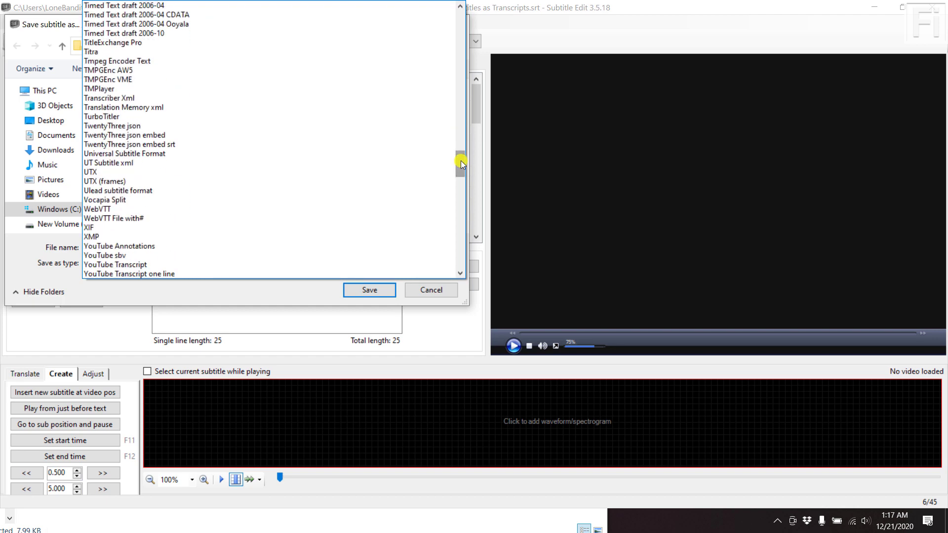
left_click_drag(460, 161, 461, 167)
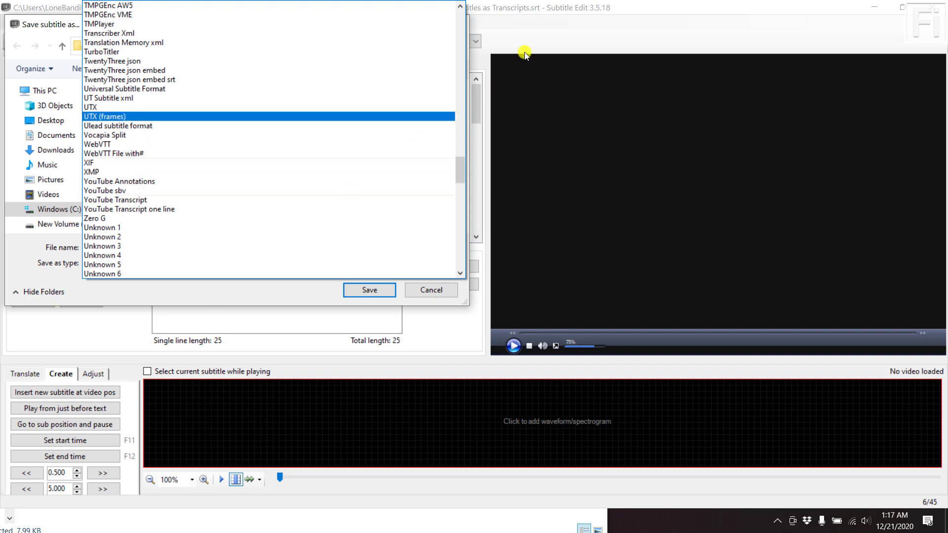
left_click(543, 40)
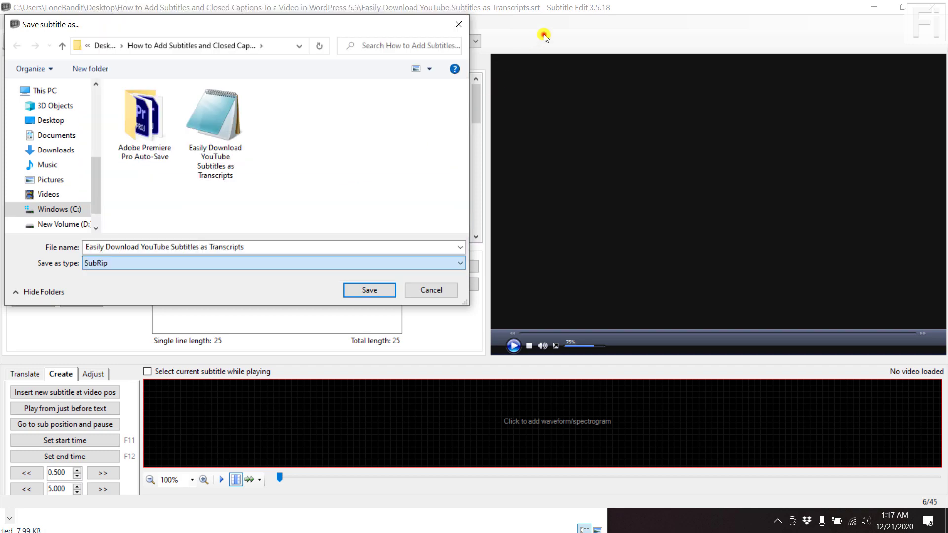
left_click(460, 23)
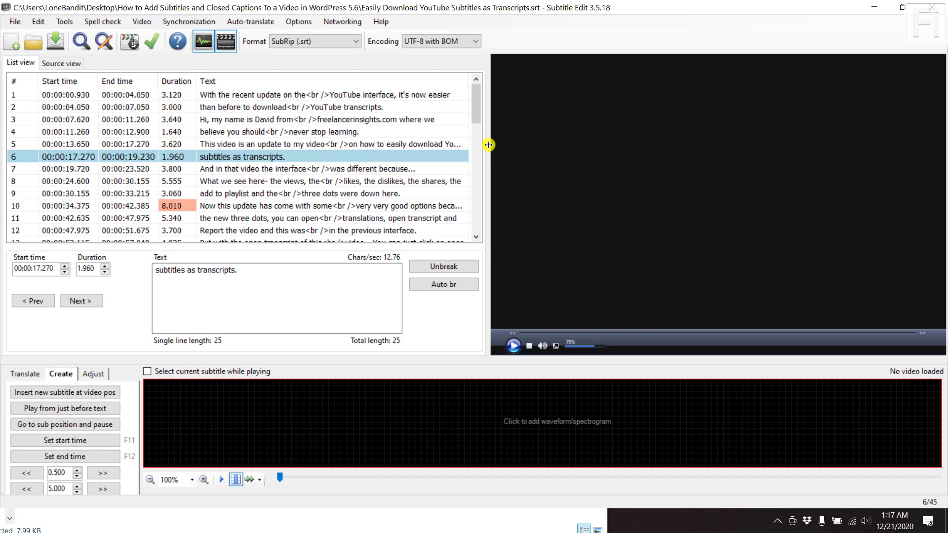
Select the first subtitle line and load the video "[UPDATE] Easily Download YouTube Subtitles as Transcripts".
left_click(225, 97)
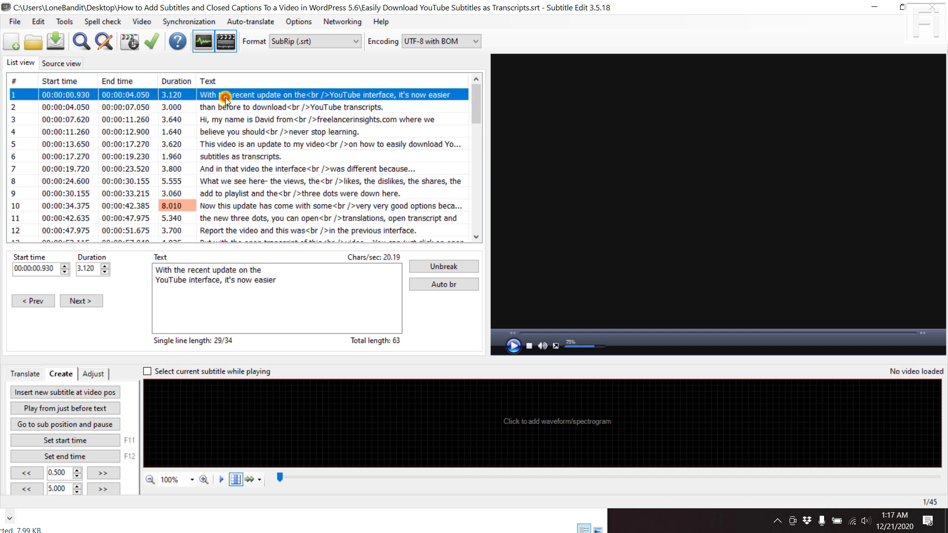
left_click(223, 298)
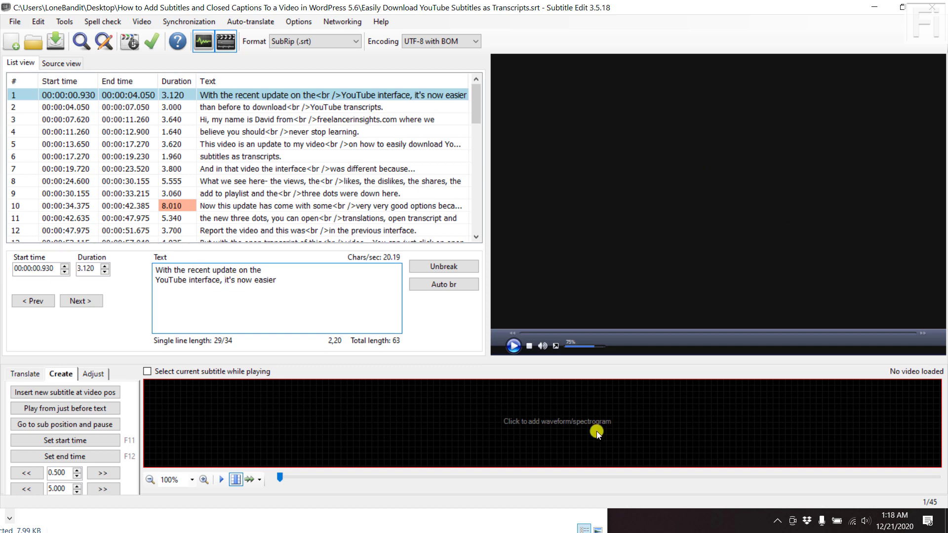
left_click(138, 23)
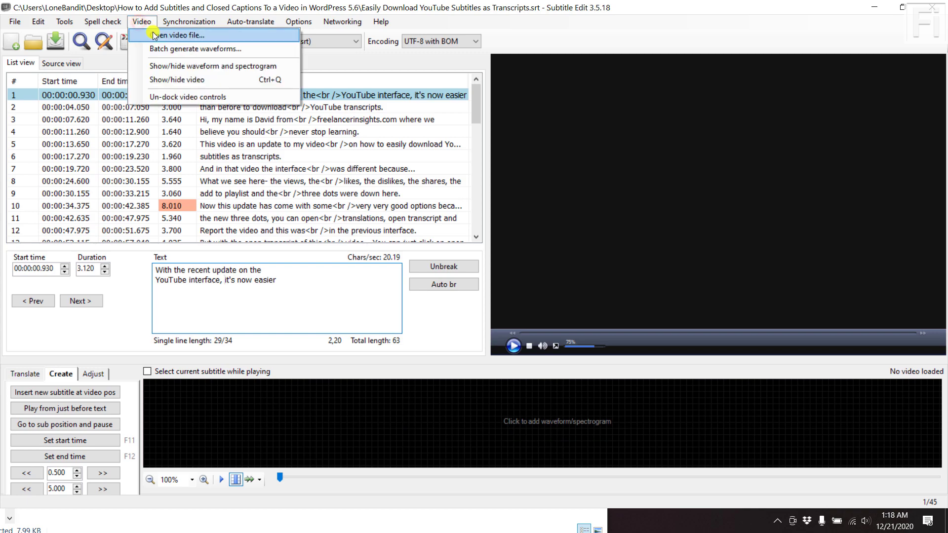
left_click(154, 35)
left_click(220, 130)
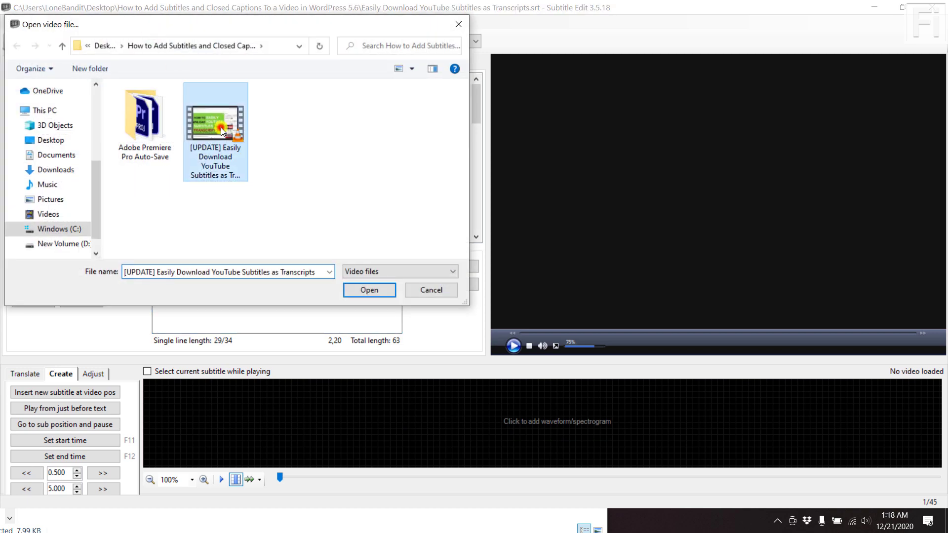
left_click(369, 290)
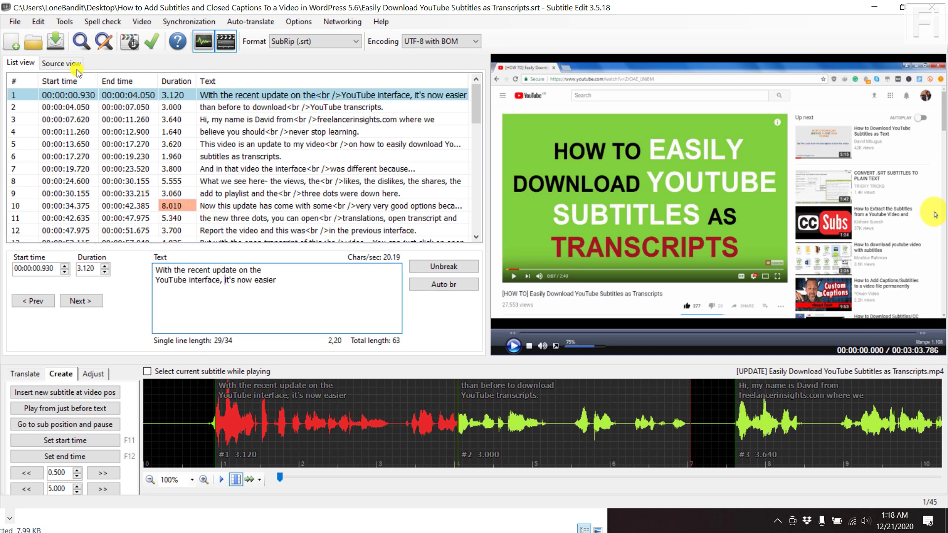
Look at the subtitles as source text, and return to the list with the cursor in the first line's text.
left_click(61, 62)
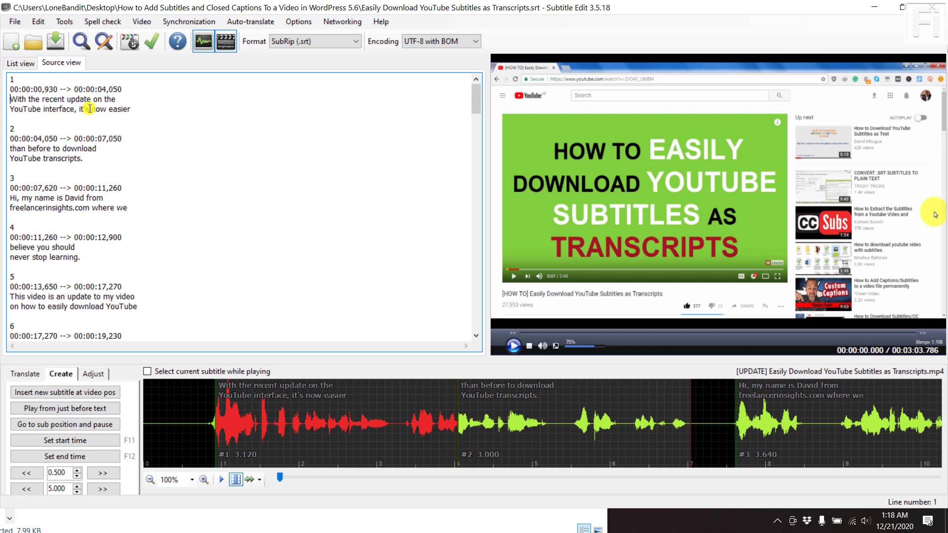
left_click(13, 62)
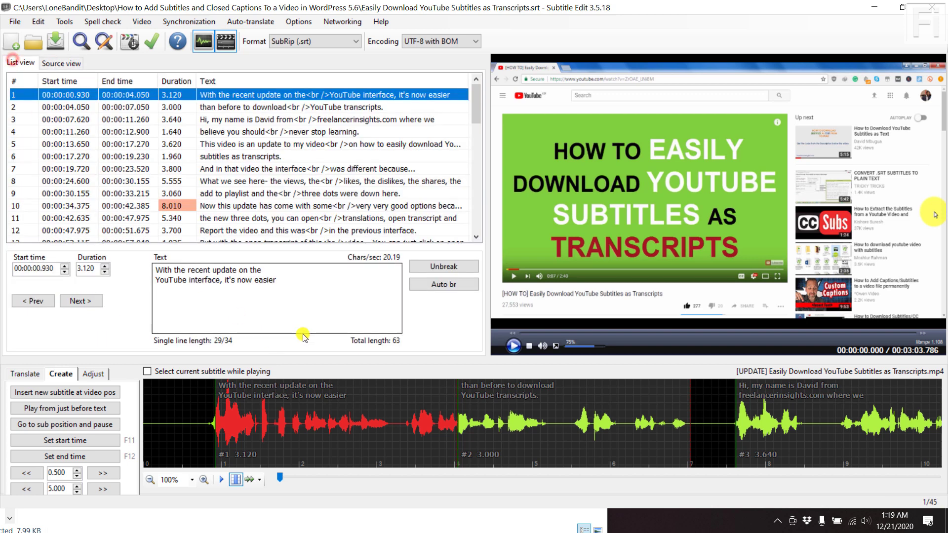
left_click(304, 285)
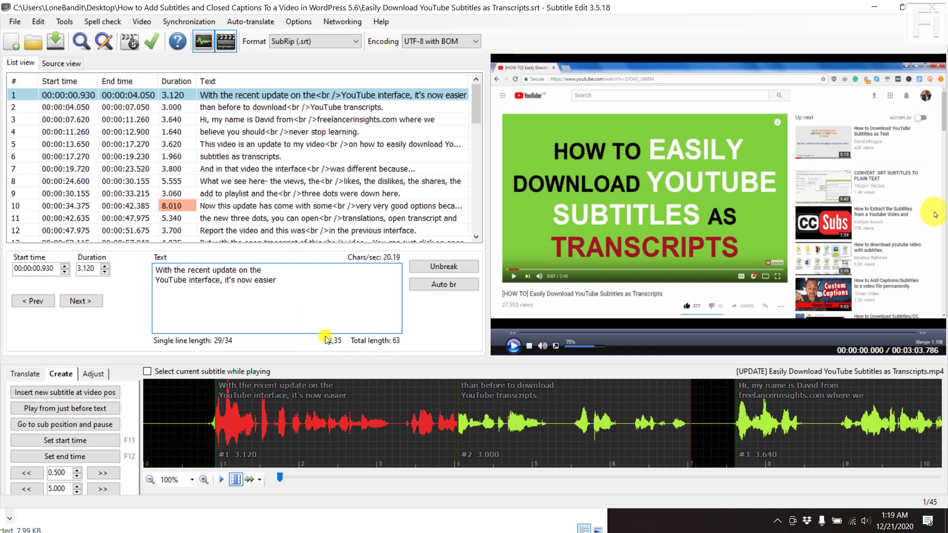
Move the first subtitle's start in the waveform to about 00:00:00.857, and jump the video to the second and then the third subtitle.
left_click(275, 269)
left_click_drag(215, 407, 210, 406)
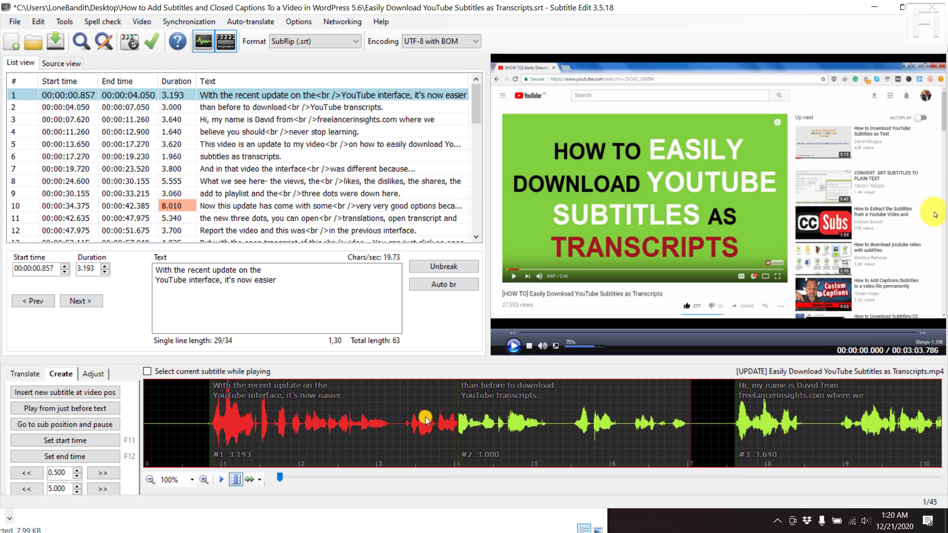
left_click(554, 401)
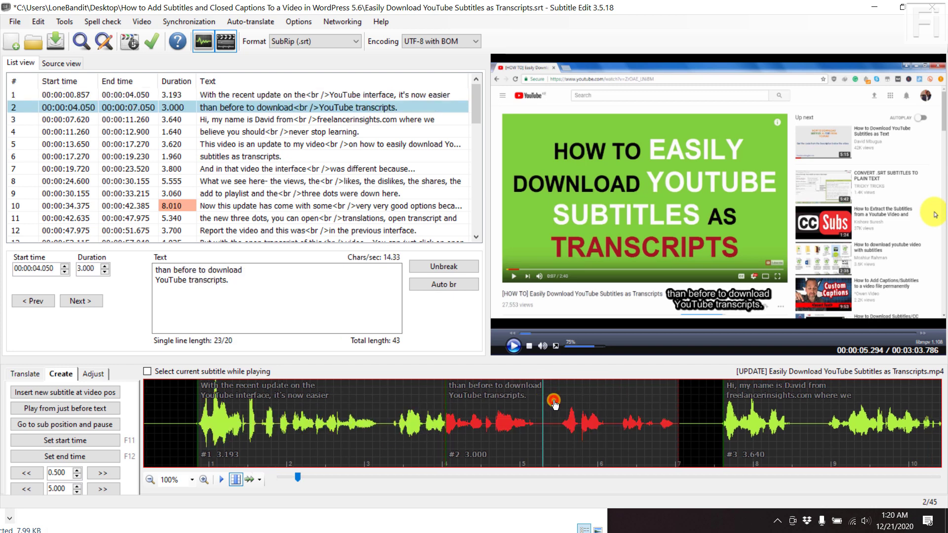
left_click(764, 406)
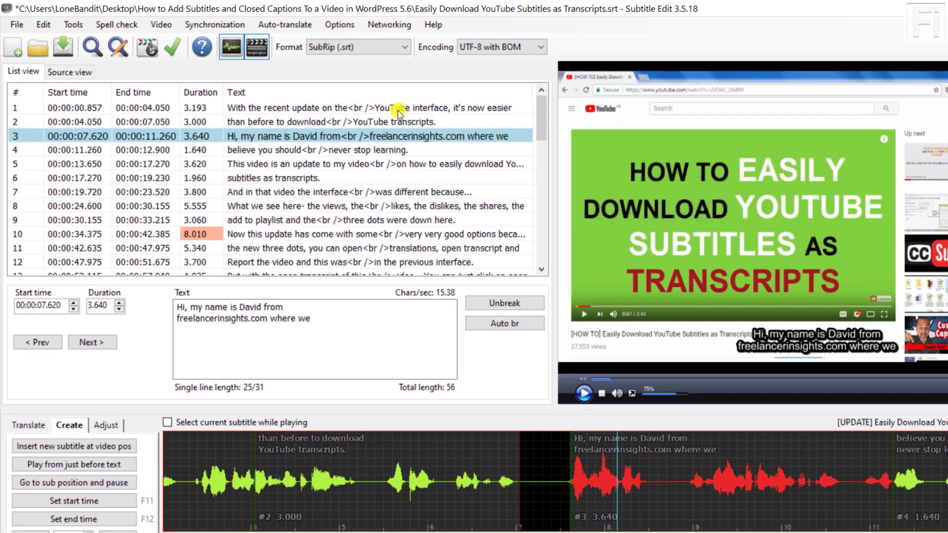
Set the maximum single line length in the general rules to 37 and apply the settings.
left_click(346, 31)
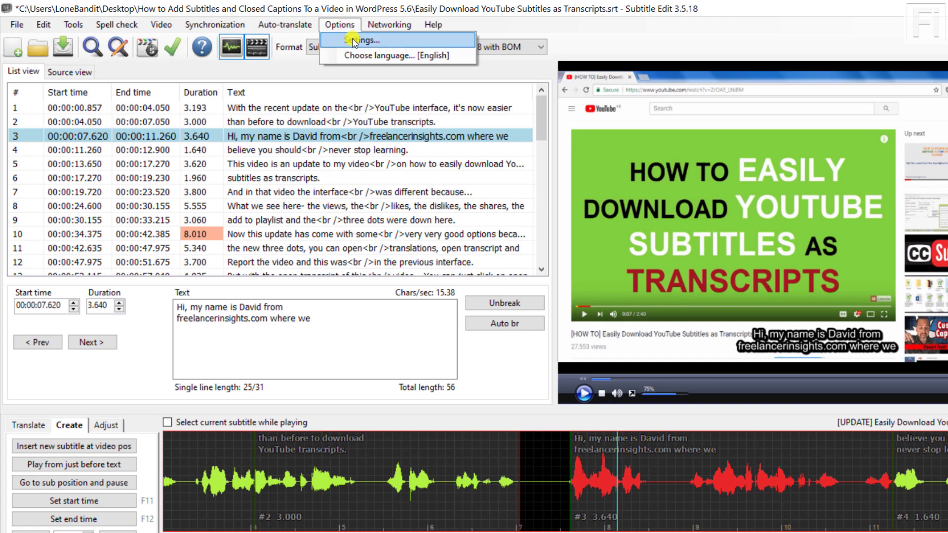
left_click(351, 38)
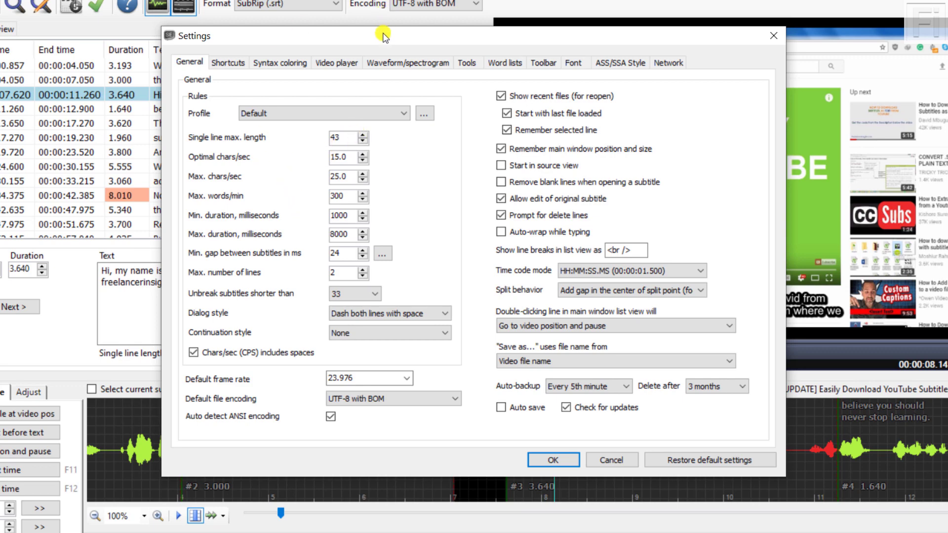
left_click_drag(383, 33, 740, 39)
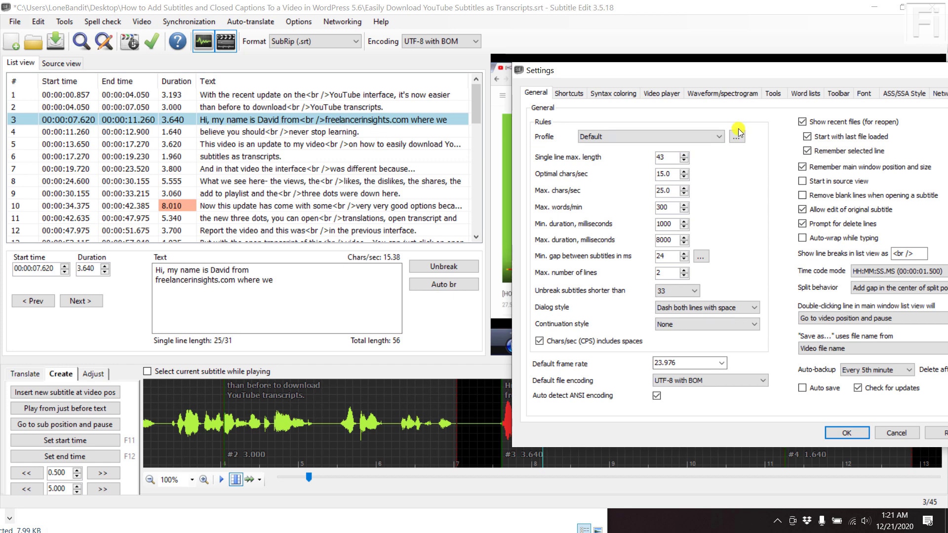
left_click(674, 158)
left_click_drag(673, 158, 650, 162)
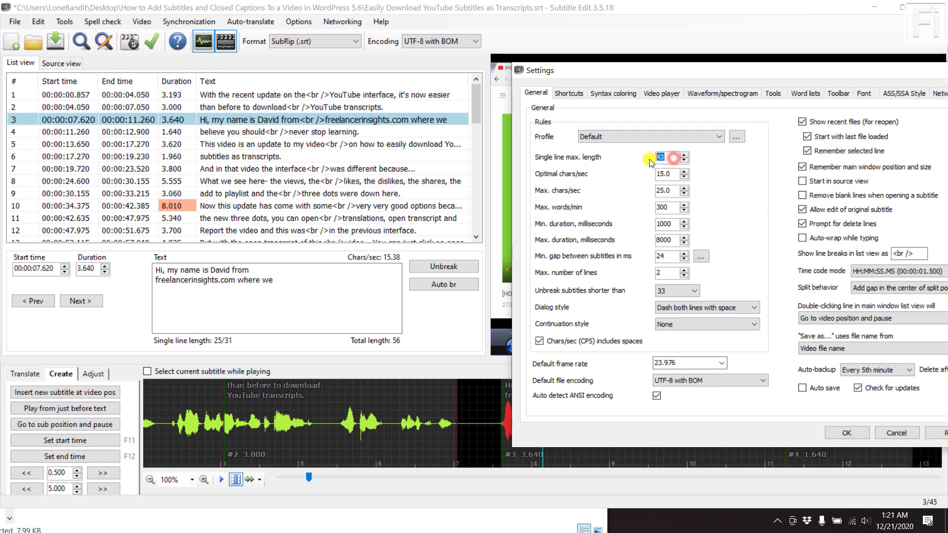
type("37")
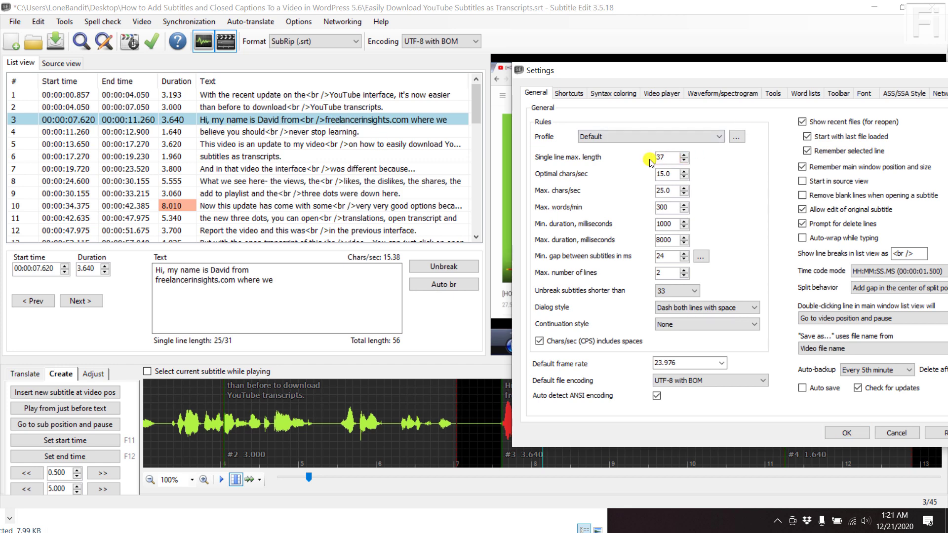
left_click_drag(768, 77, 616, 59)
left_click(696, 415)
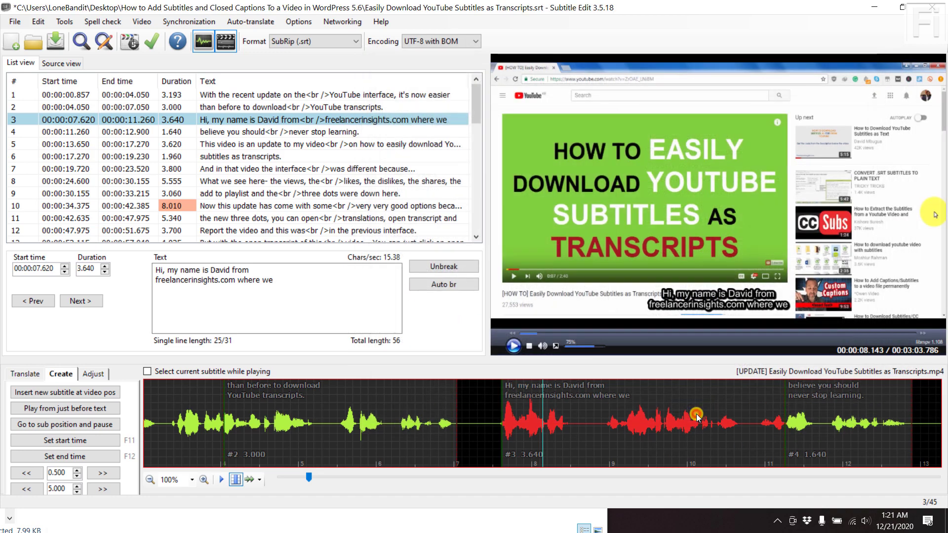
Check subtitle lines 8, 2, 5, 7 and 10 in the list against the single line length limit.
left_click(257, 181)
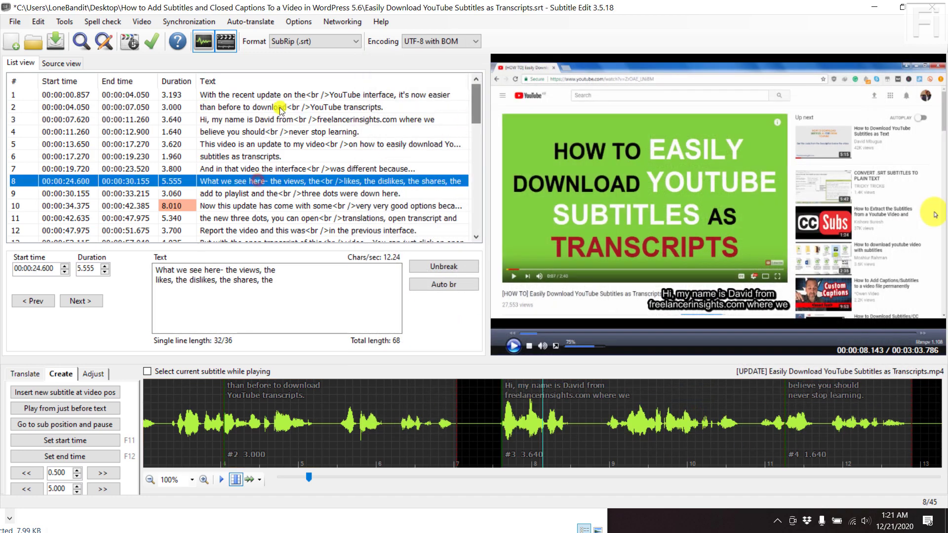
left_click(265, 108)
left_click(277, 142)
left_click(277, 169)
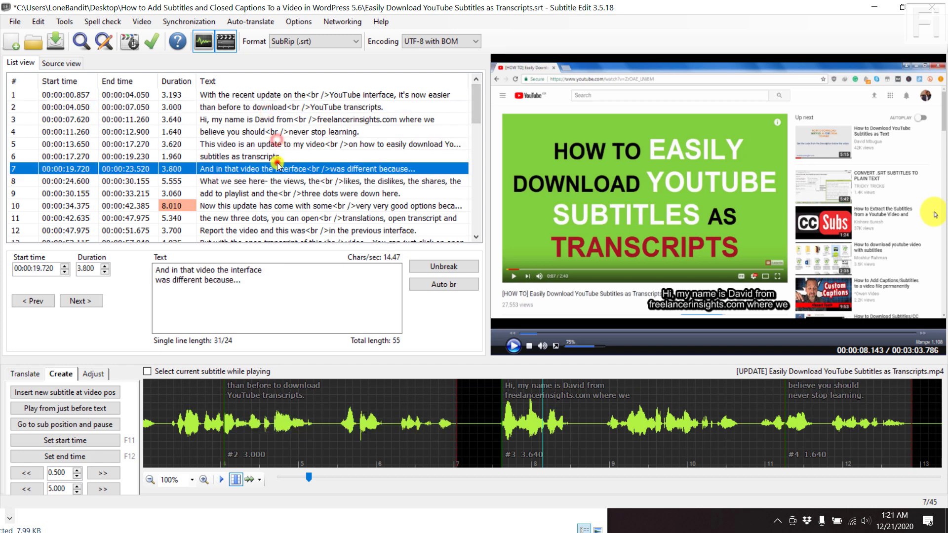
left_click(286, 207)
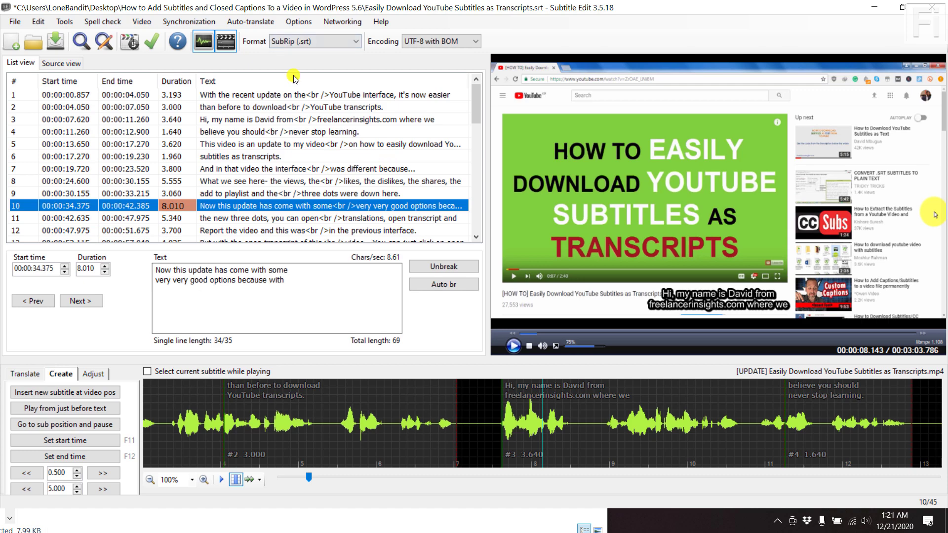
Set the maximum single line length in the general rules to 32, apply it, and select the first subtitle line.
left_click(299, 22)
left_click(304, 36)
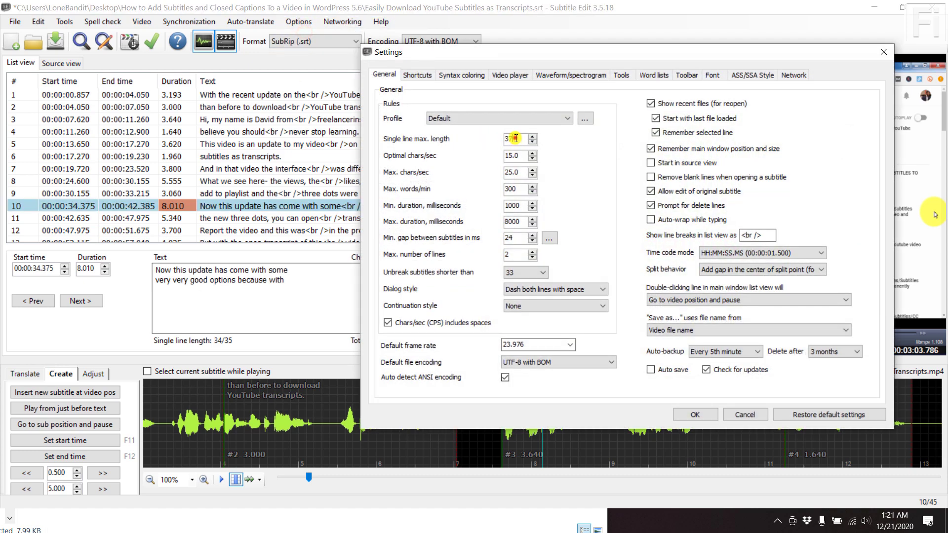
left_click_drag(515, 138, 483, 133)
left_click(691, 414)
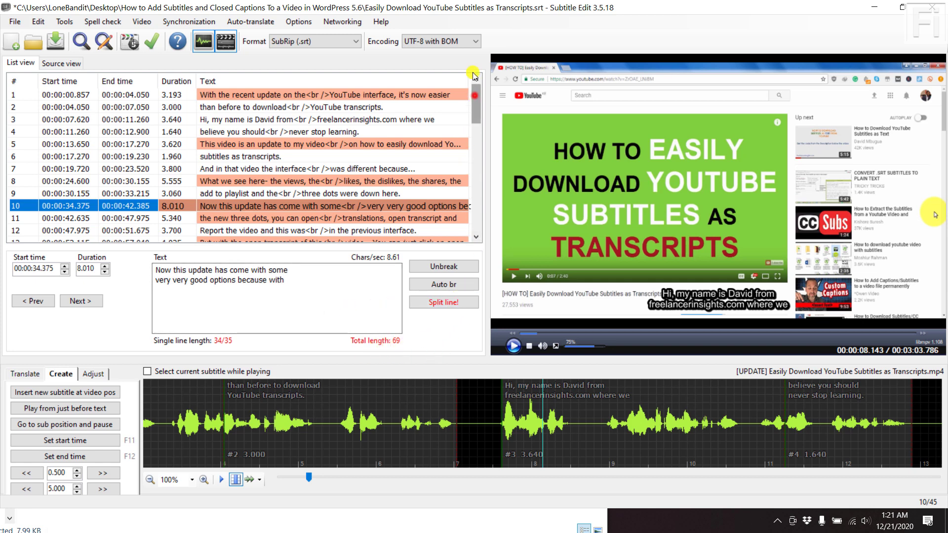
left_click(475, 96)
left_click(326, 94)
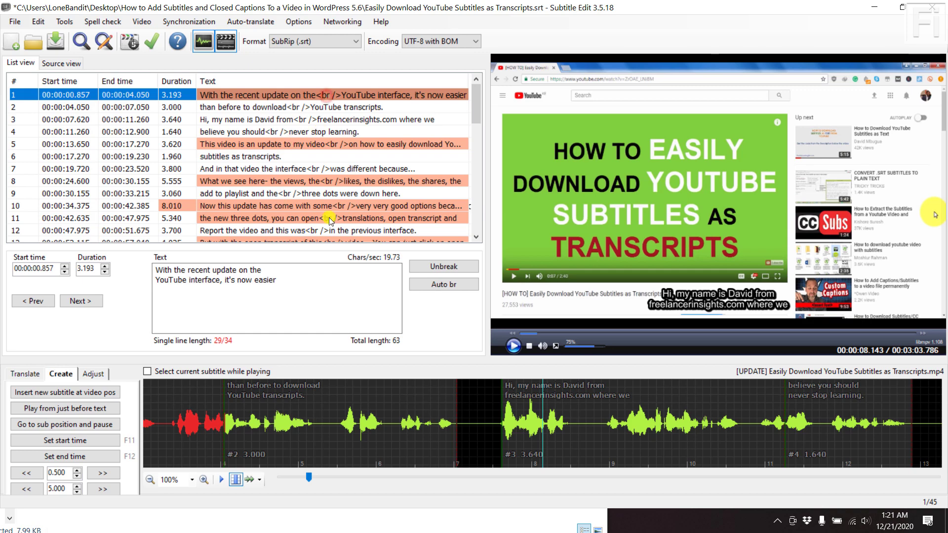
Try the Netflix (English), Netflix (Other languages) and Netflix (Dutch) rule profiles in the general settings.
left_click(299, 18)
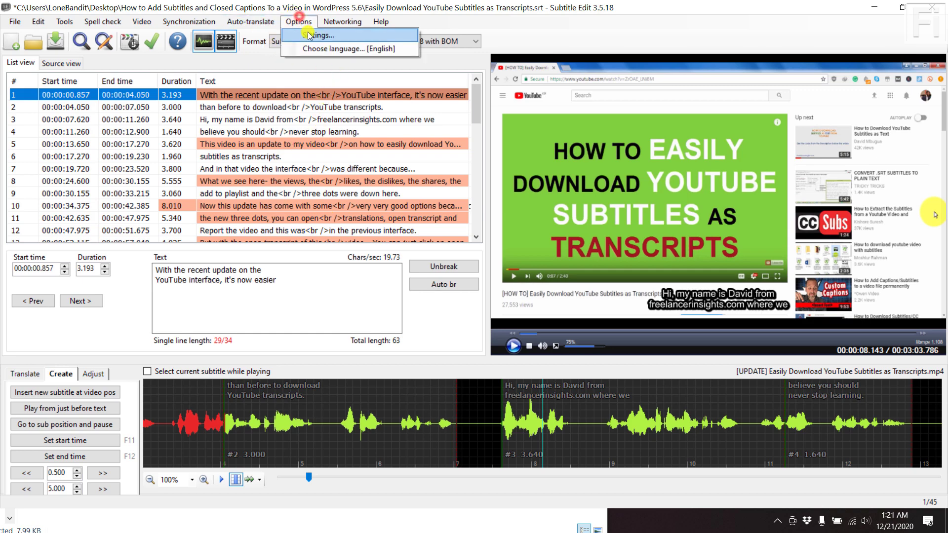
left_click(309, 35)
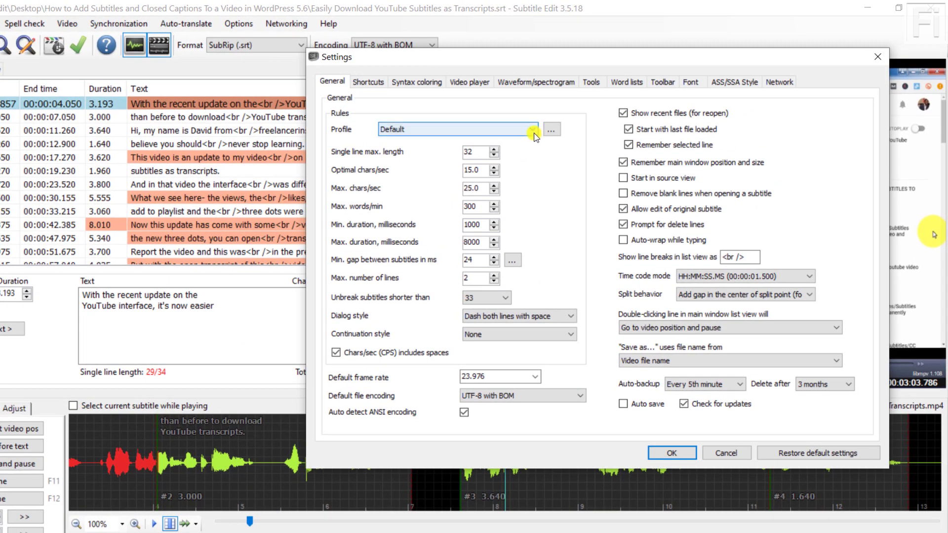
left_click(533, 131)
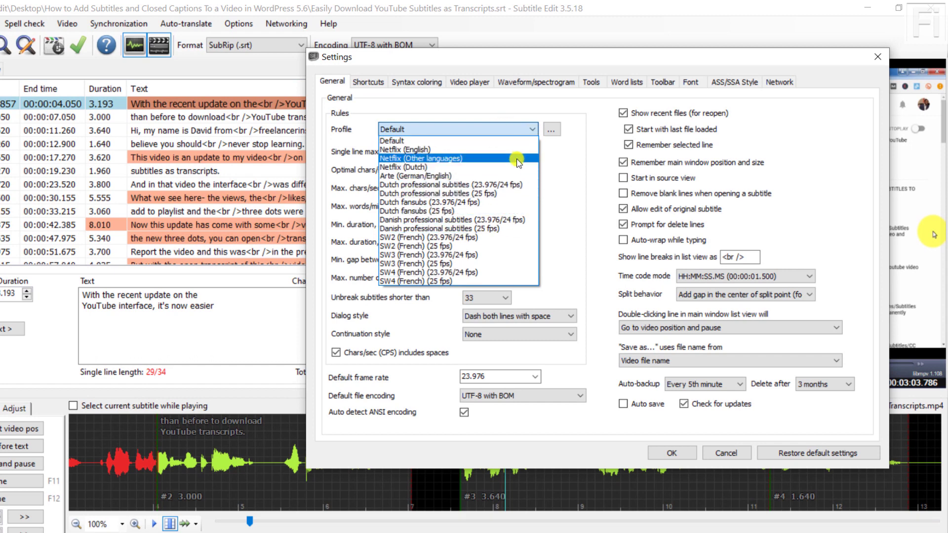
left_click(436, 150)
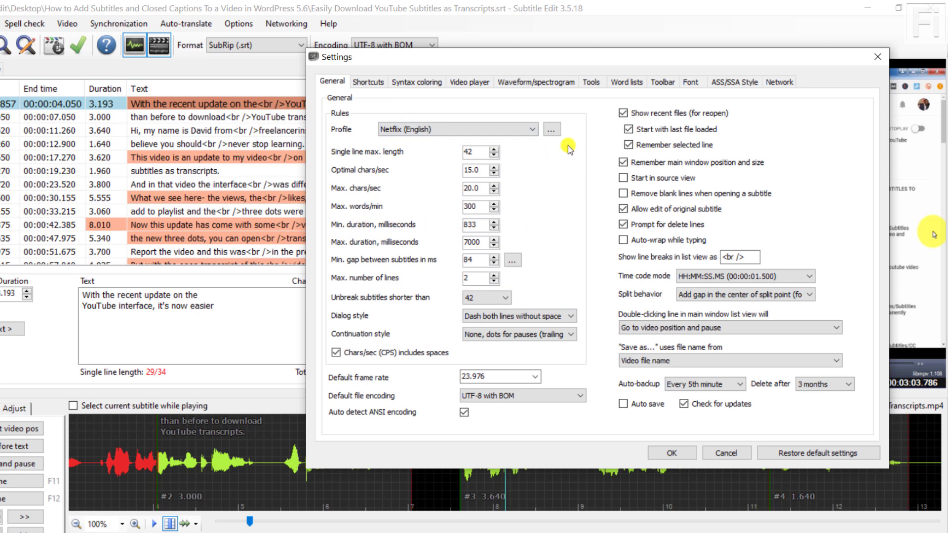
left_click(533, 130)
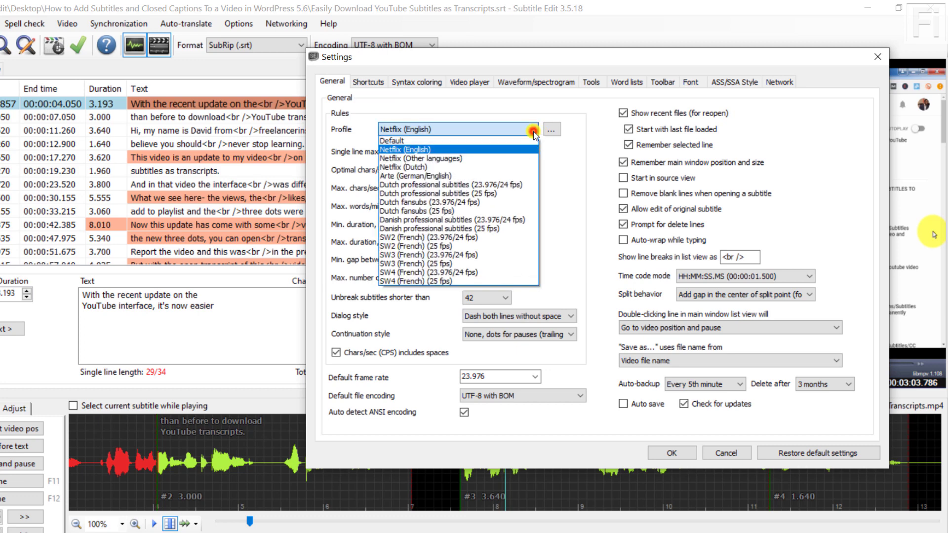
left_click(416, 159)
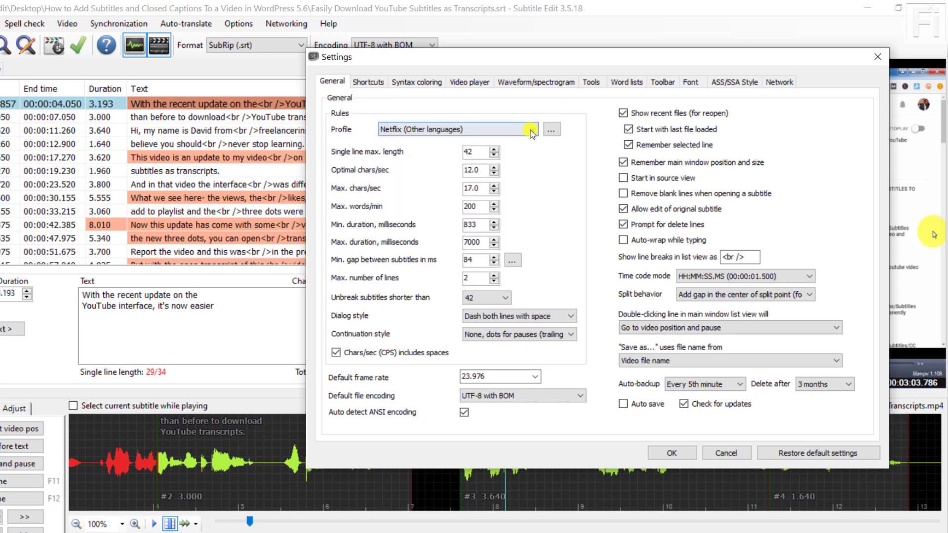
left_click(530, 130)
left_click(416, 166)
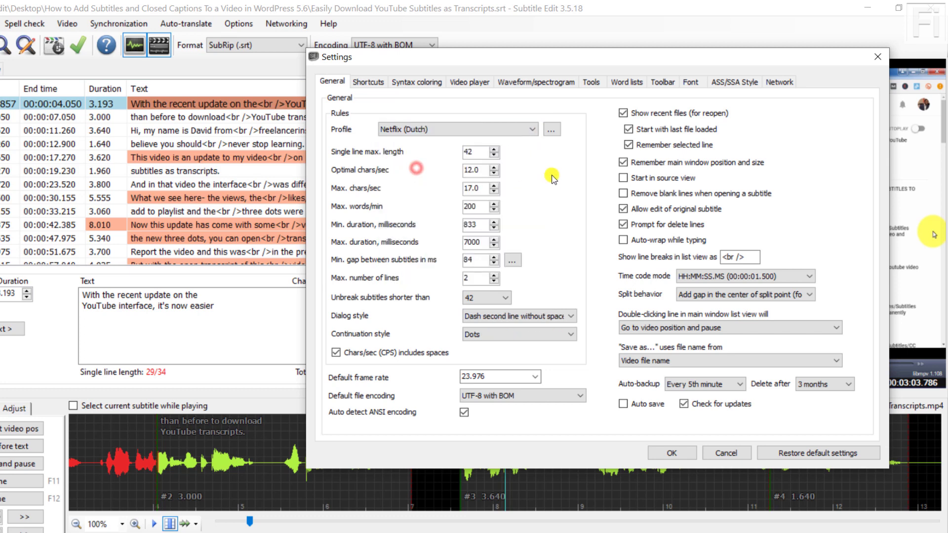
Examine the available rule profiles and their detailed rules, and close the profile manager without changes.
left_click(531, 130)
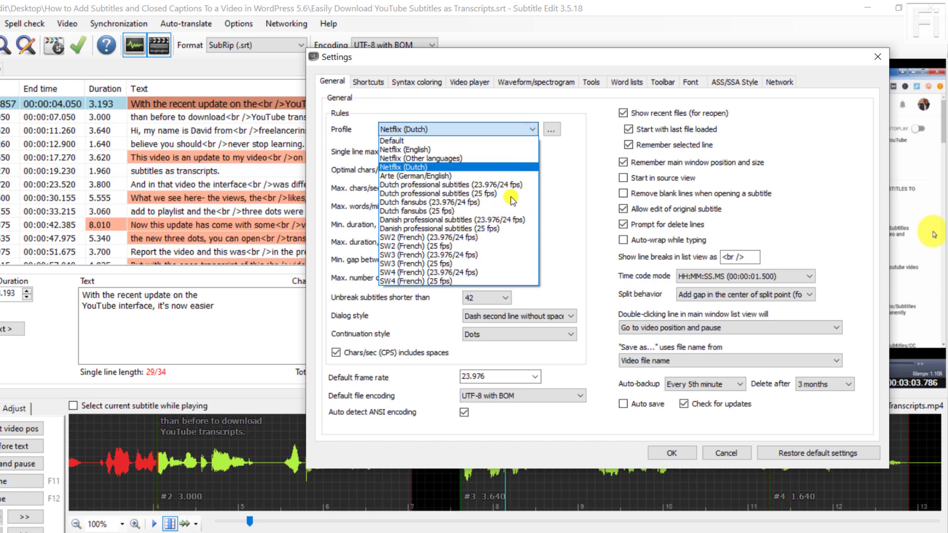
left_click(553, 130)
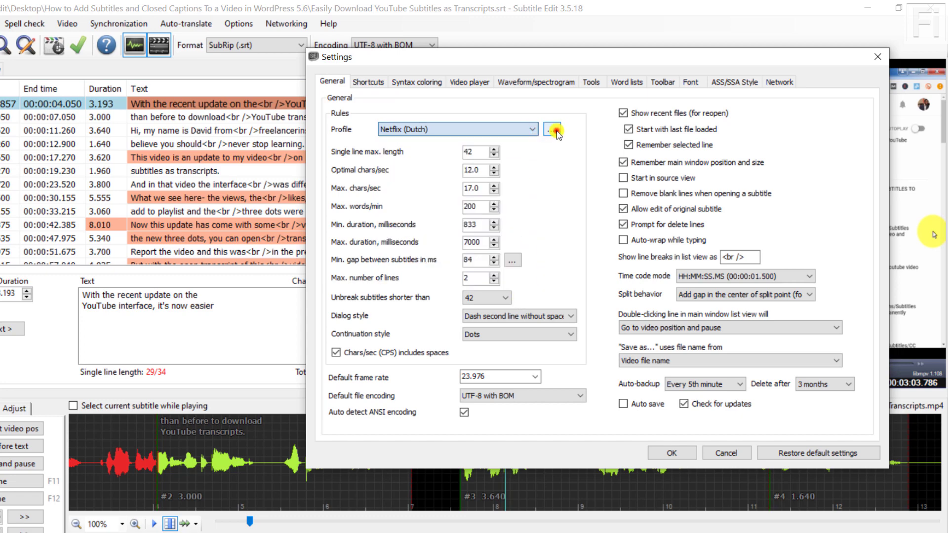
left_click(551, 130)
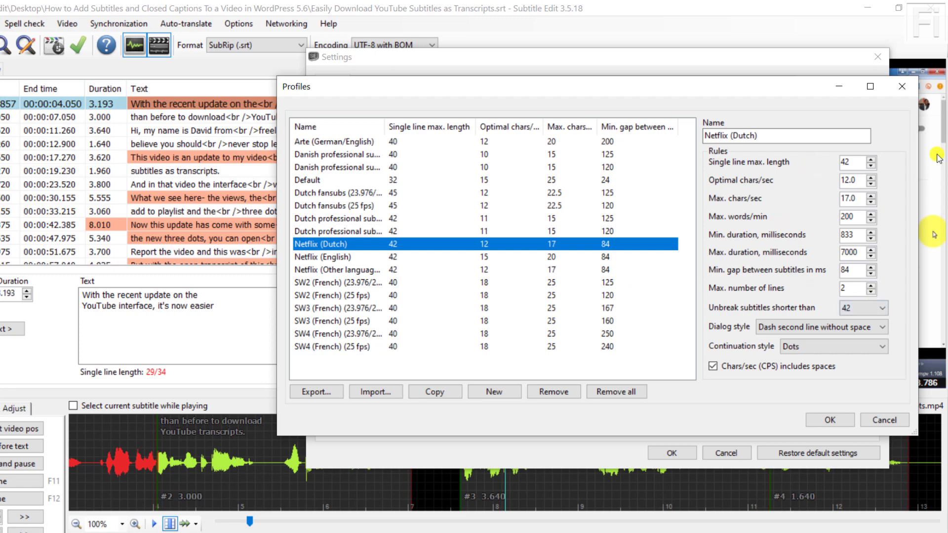
left_click(901, 87)
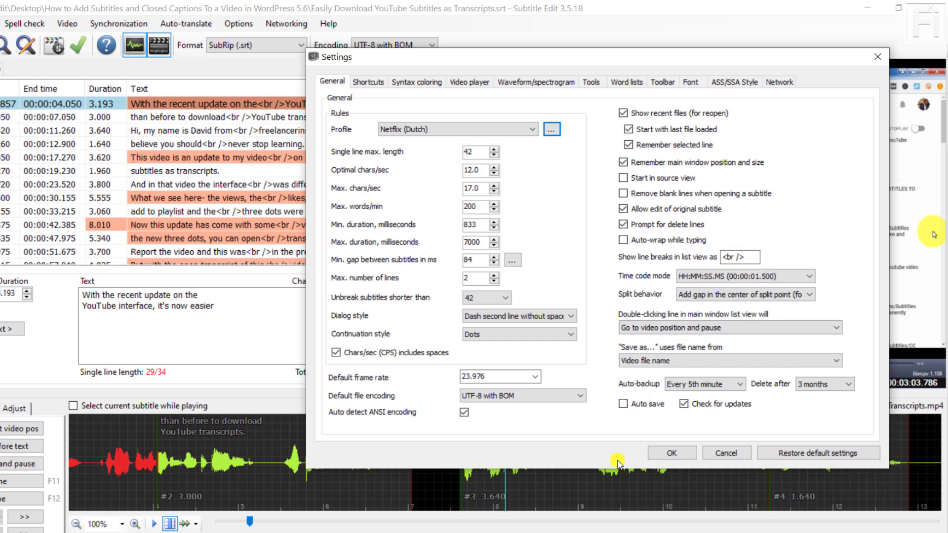
Switch the rules profile to Default, restore all settings to their default values, and apply them.
left_click(531, 130)
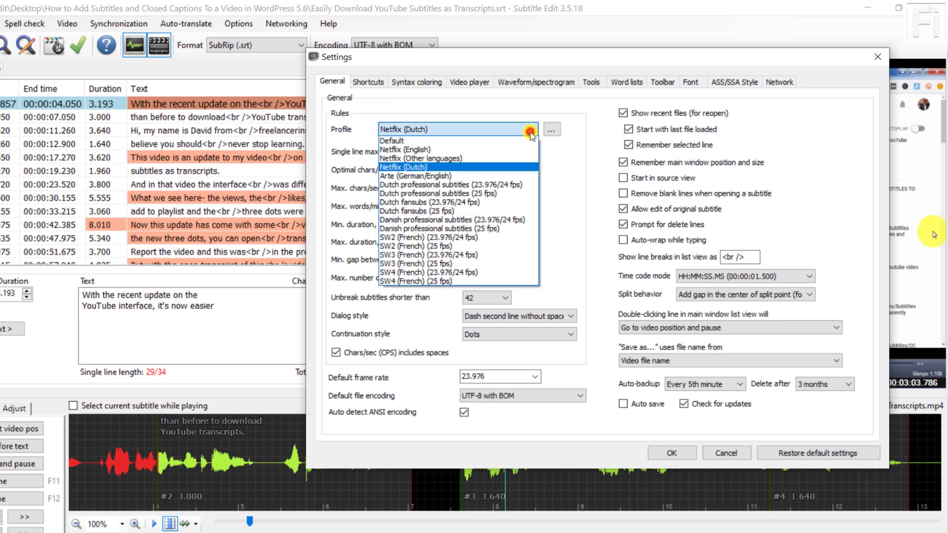
left_click(419, 140)
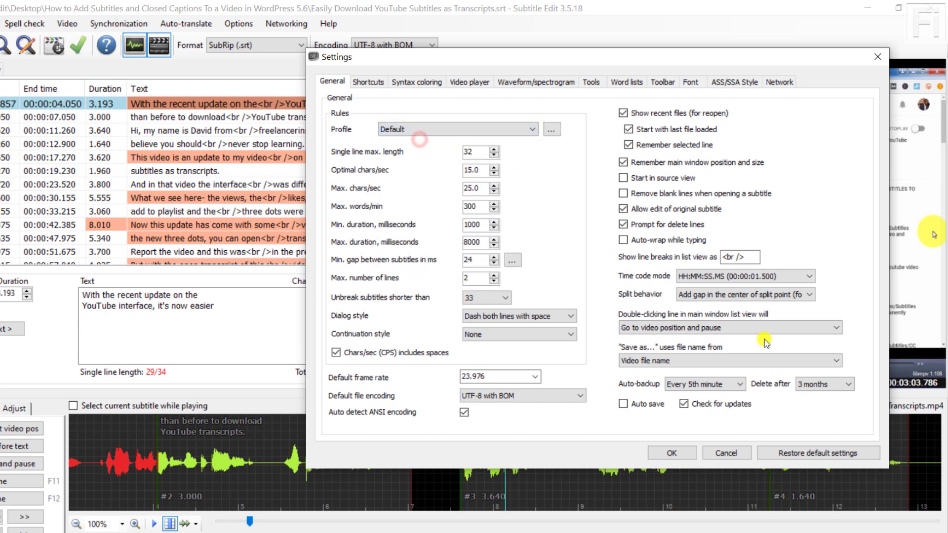
left_click(809, 458)
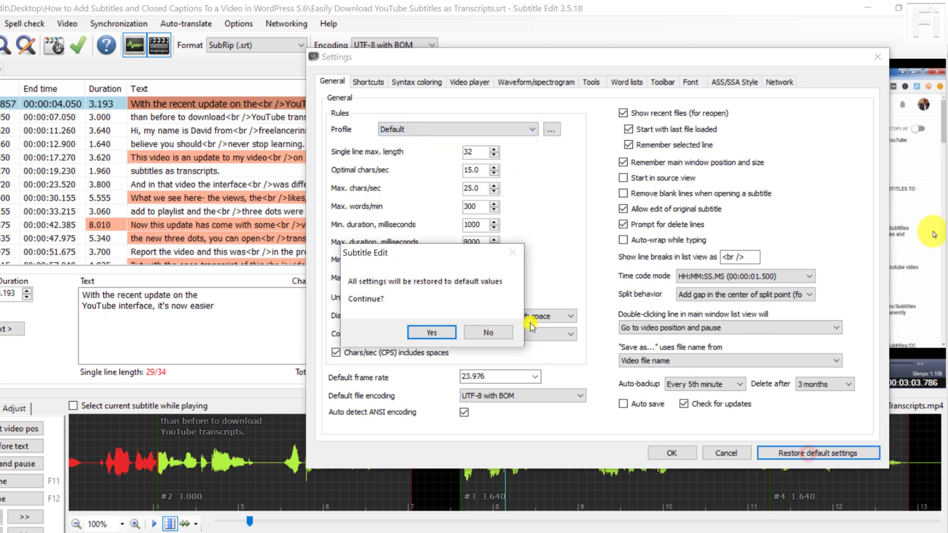
left_click(433, 332)
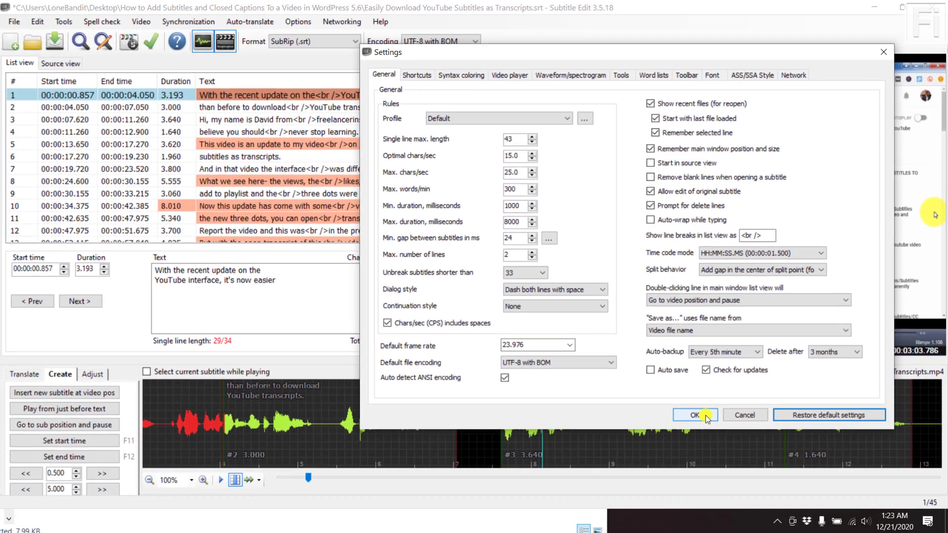
left_click(706, 416)
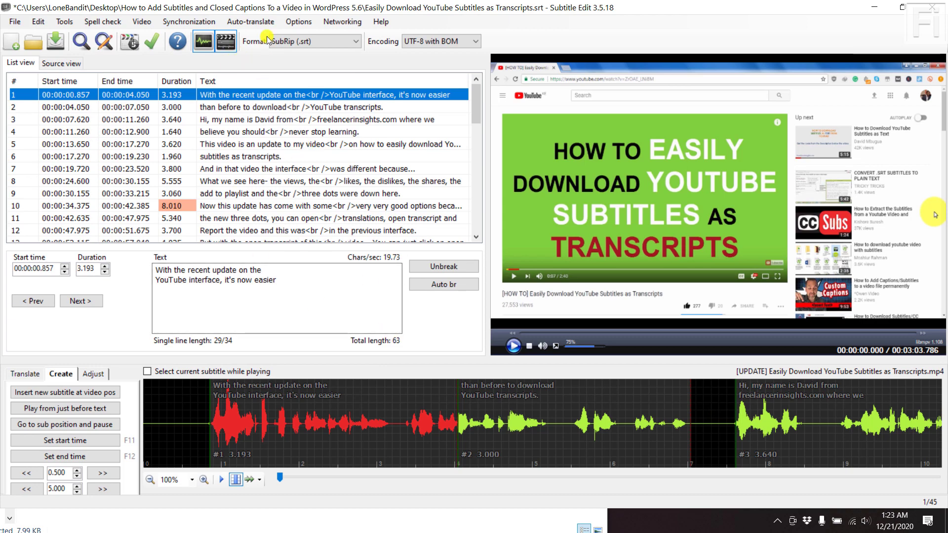
Examine the syntax coloring and video player settings, and close the settings without changes.
left_click(296, 23)
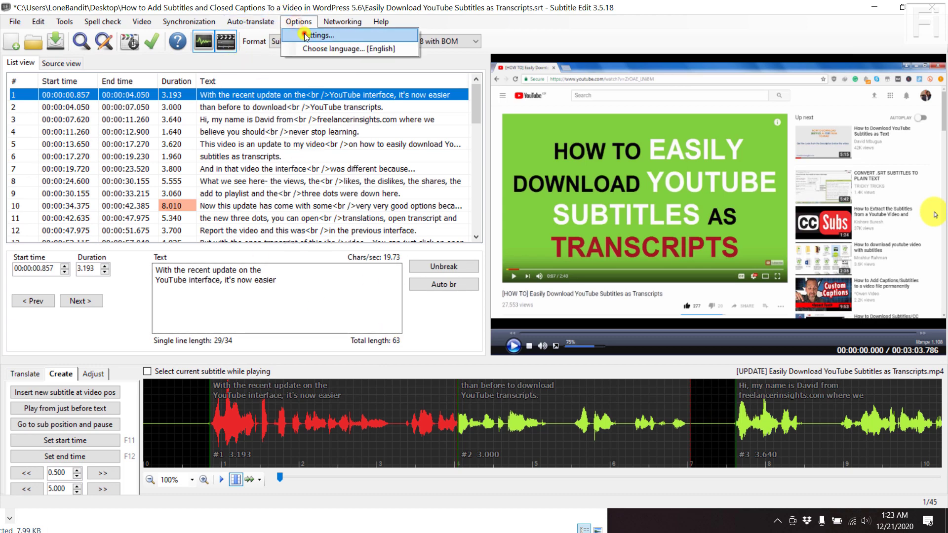
left_click(305, 36)
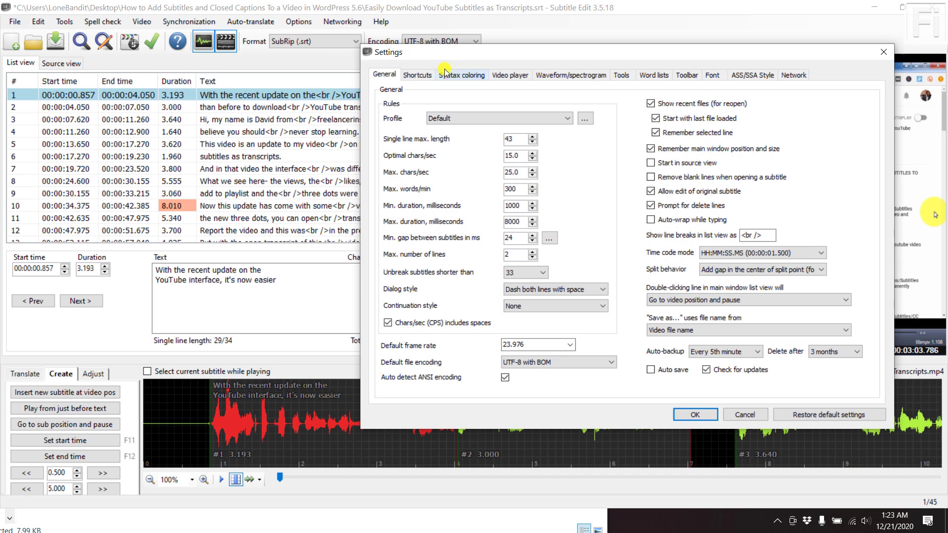
left_click(457, 74)
left_click(390, 112)
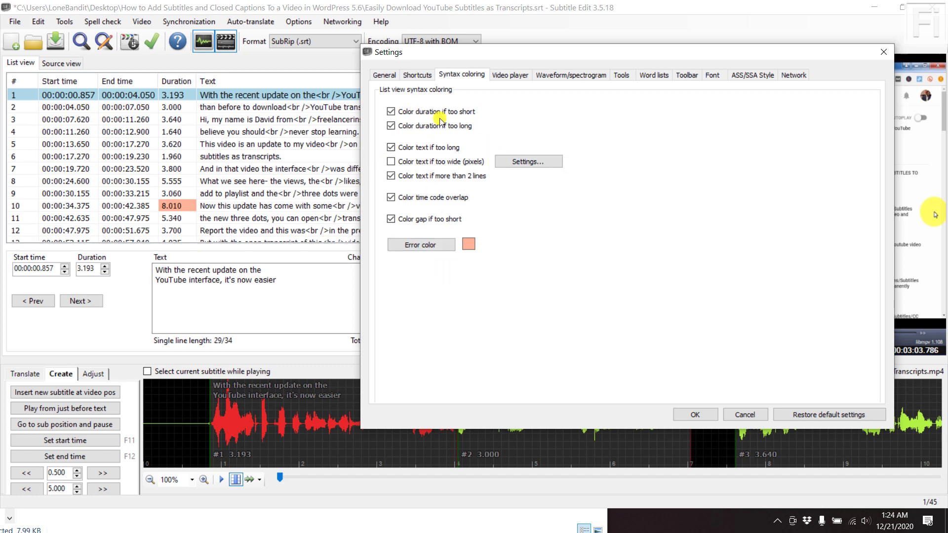
left_click(511, 79)
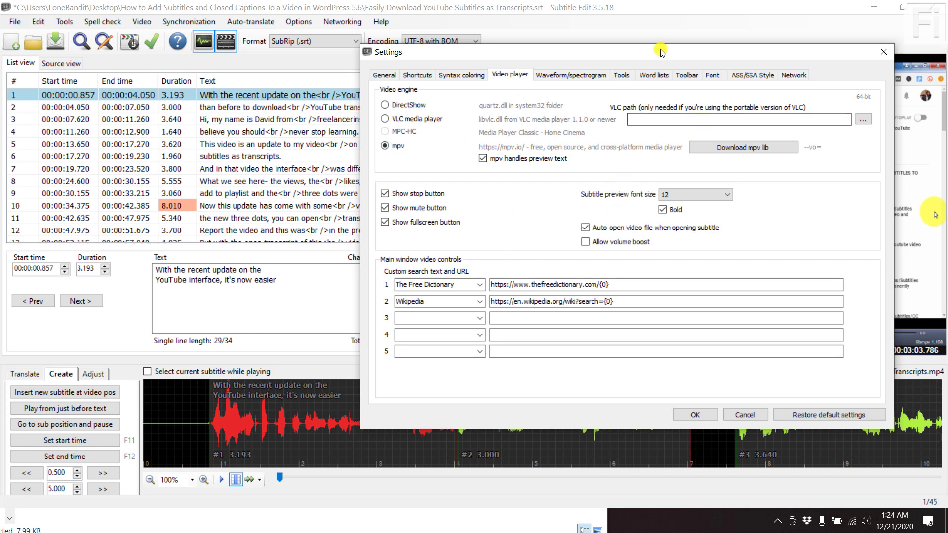
left_click_drag(662, 52, 317, 38)
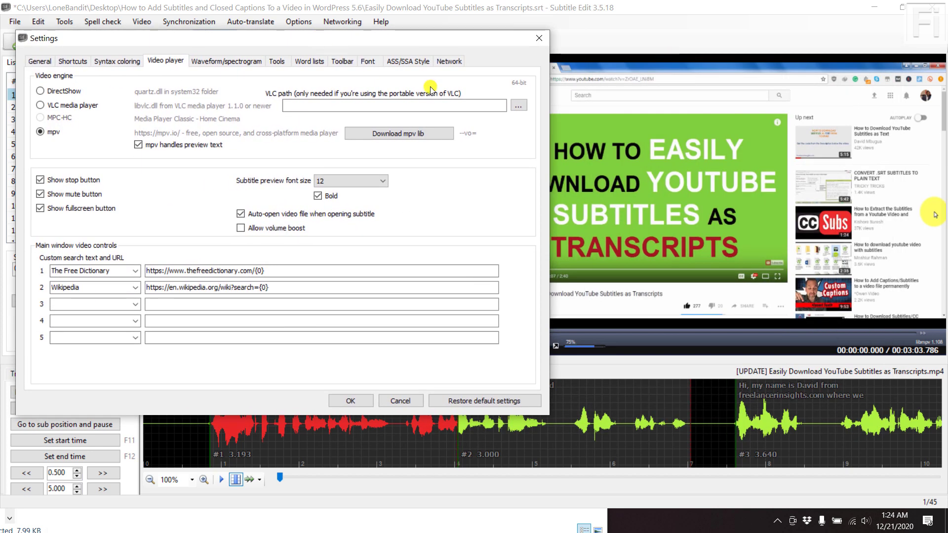
left_click(539, 37)
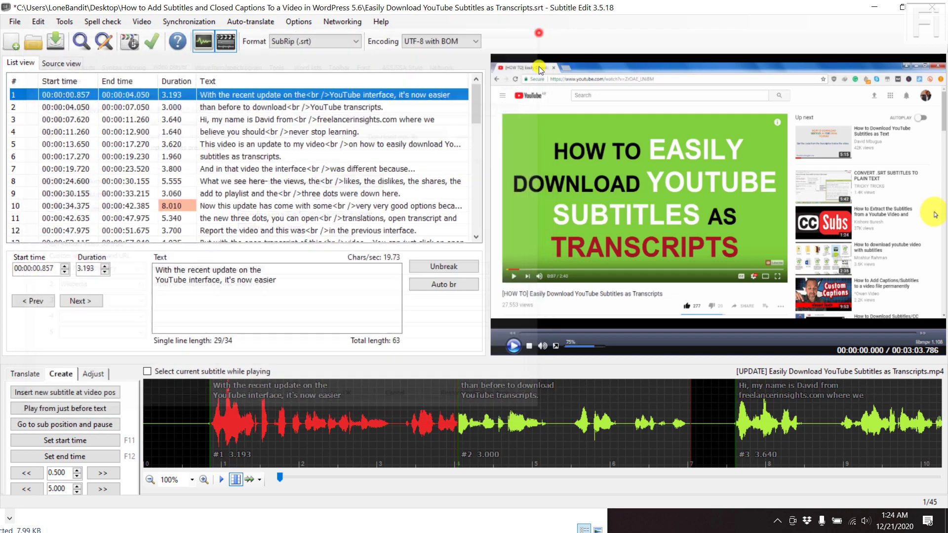
Move the video position to about 5.07 seconds in the second subtitle, and view the video player settings.
left_click(539, 398)
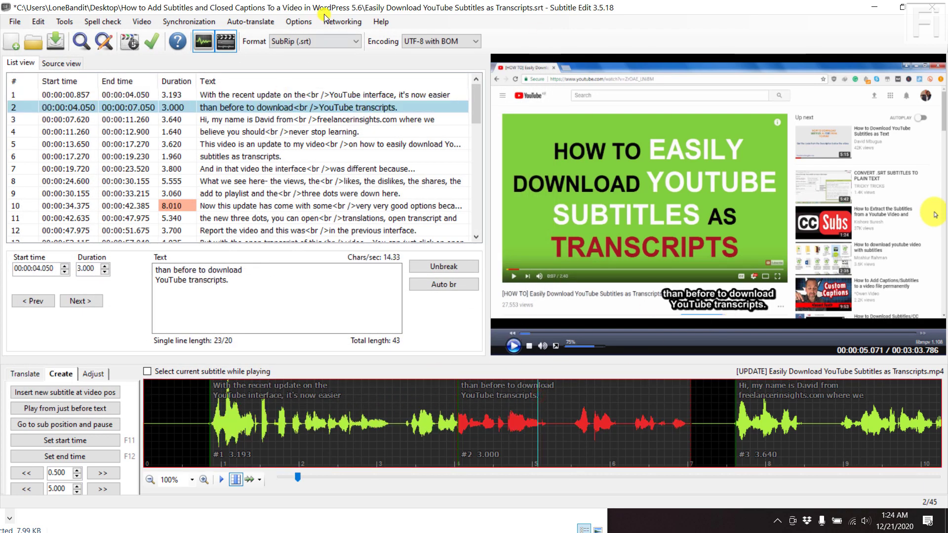
left_click(304, 22)
left_click(303, 21)
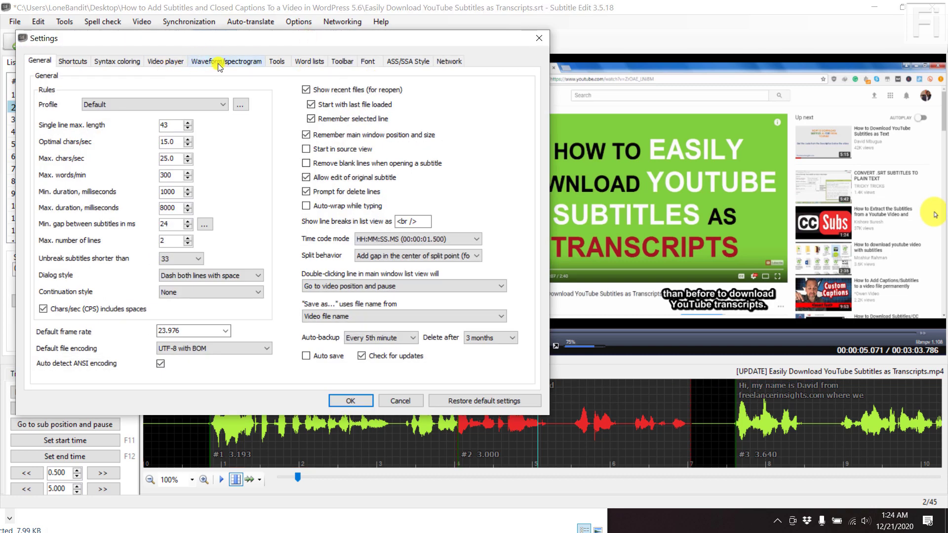
left_click(166, 61)
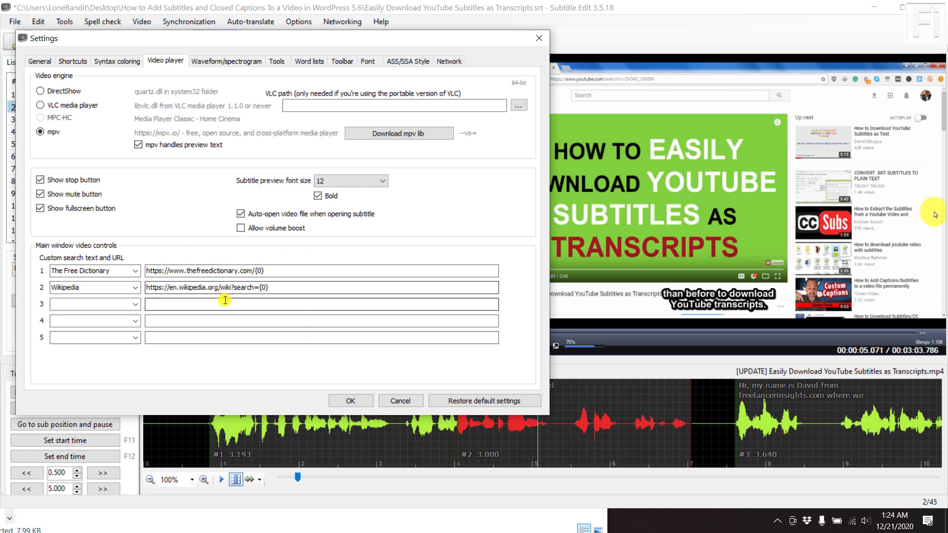
Set the waveform text color to white in the waveform/spectrogram settings and apply it.
left_click(227, 60)
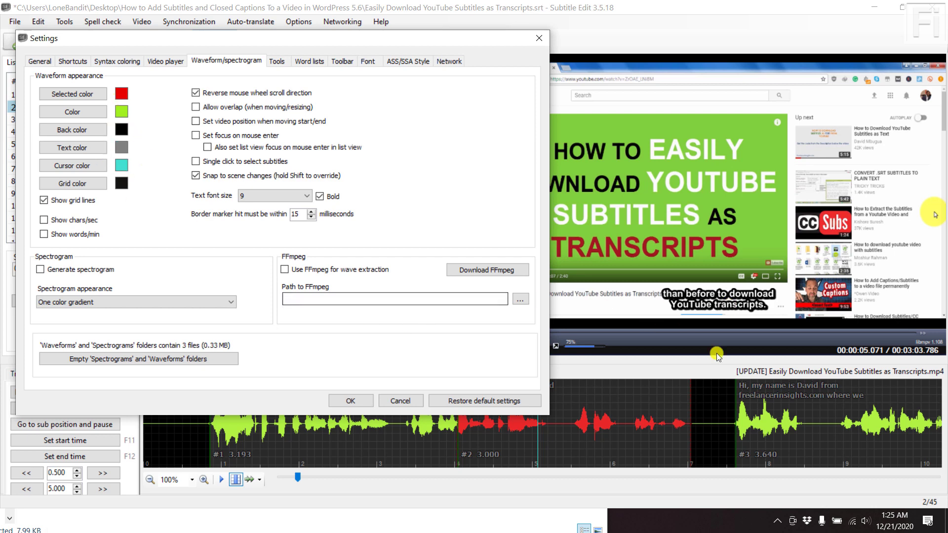
left_click(121, 147)
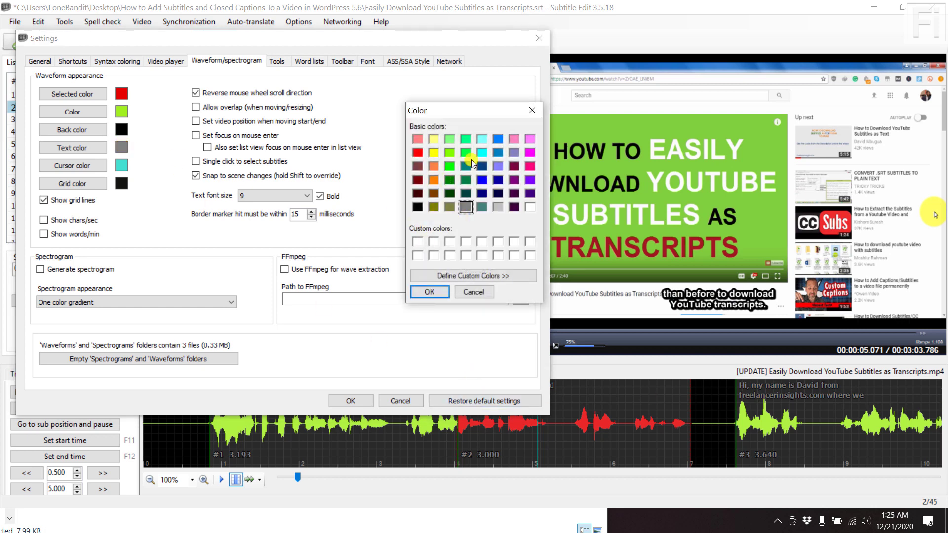
left_click(531, 207)
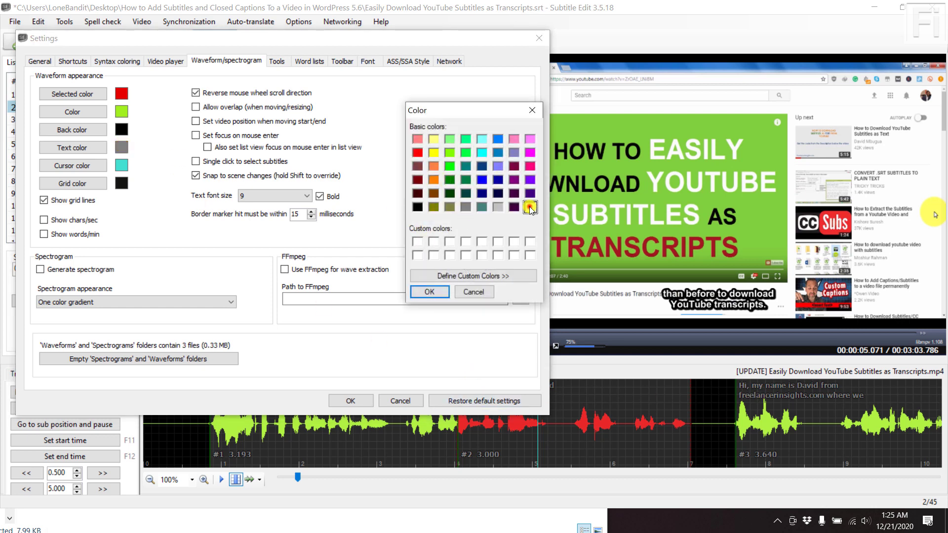
left_click(434, 292)
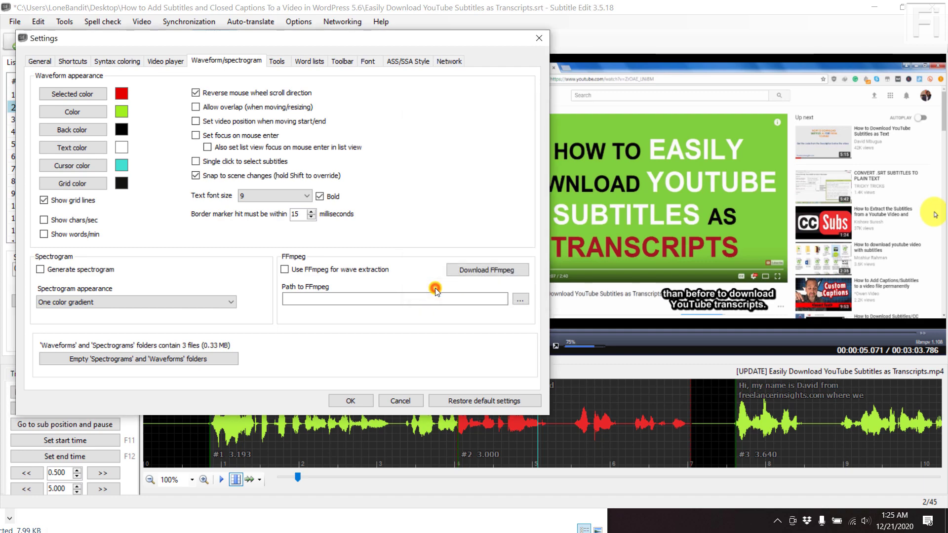
left_click(355, 402)
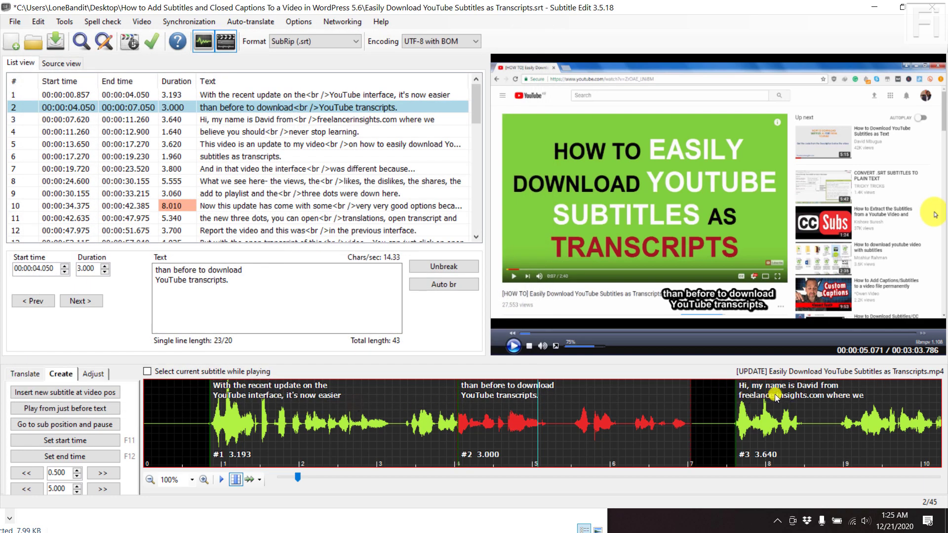
Return to the waveform appearance settings and switch the grid lines off and on again.
left_click(299, 21)
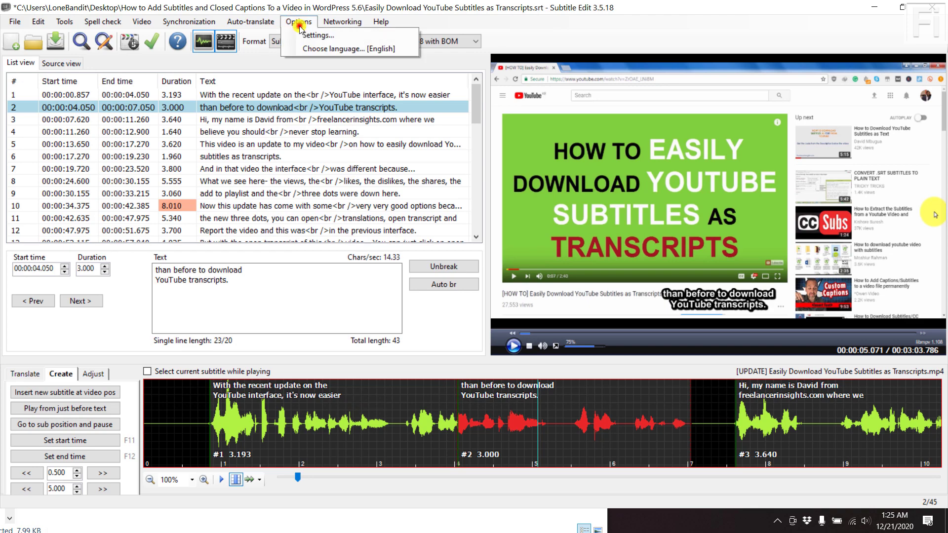
left_click(307, 35)
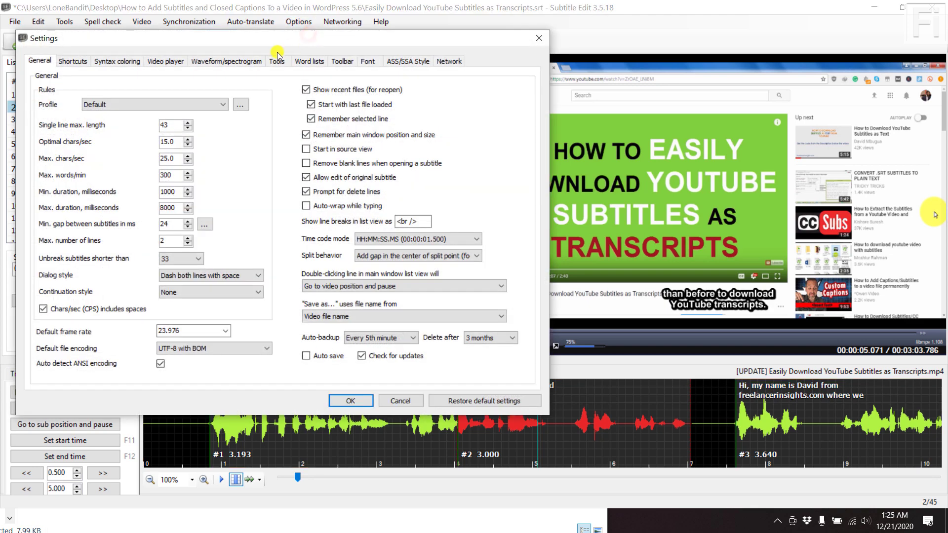
left_click(234, 65)
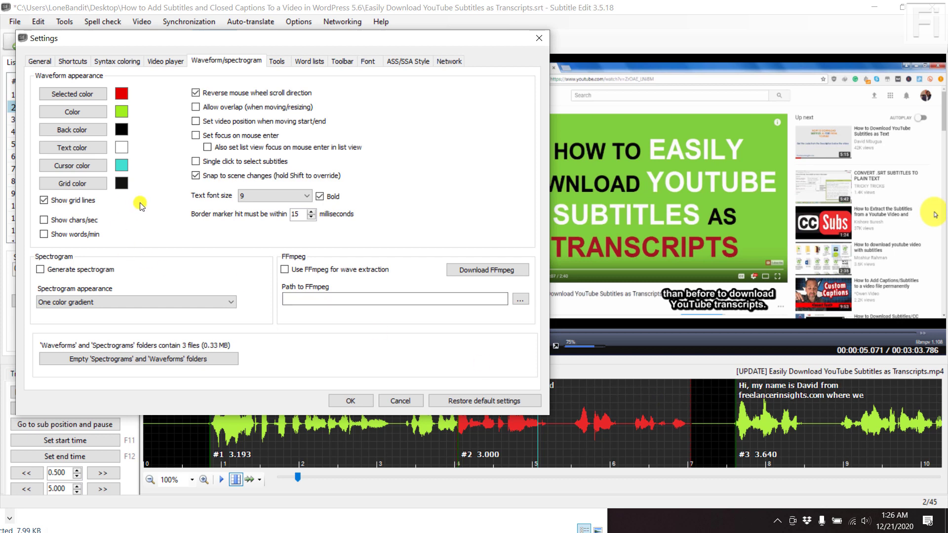
left_click(44, 200)
left_click(44, 200)
Examine the Tools settings, including the music symbol choices for fixing common errors.
left_click(287, 63)
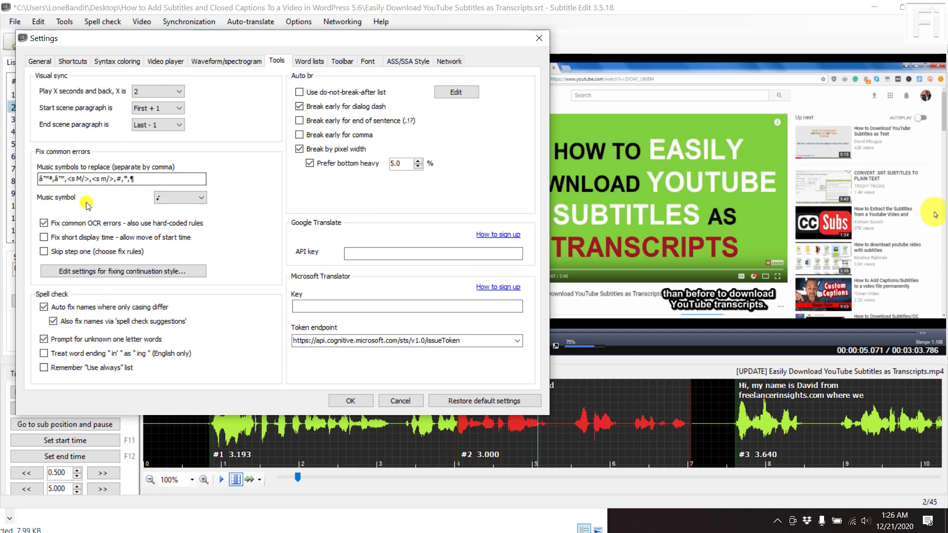
left_click(197, 198)
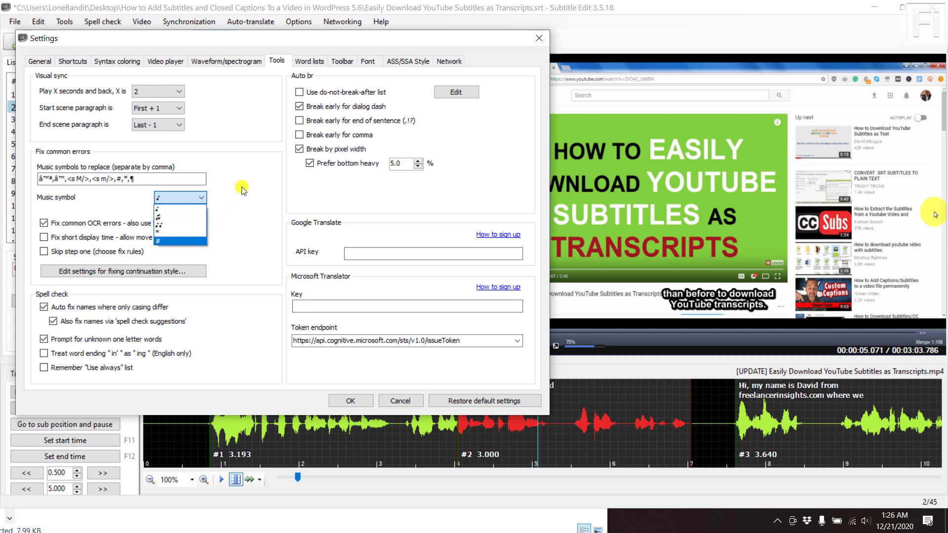
left_click(257, 168)
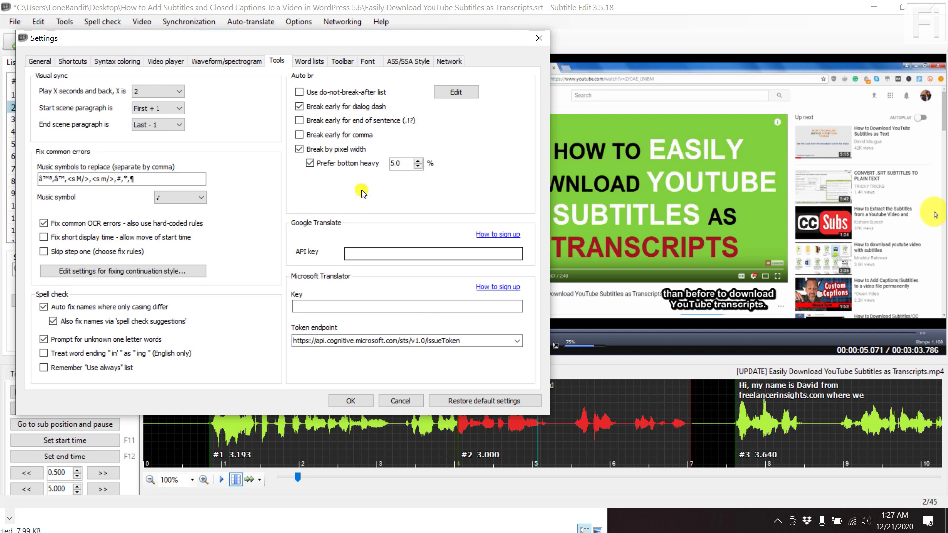
Examine the toolbar button visibility options and the interface font settings.
left_click(349, 61)
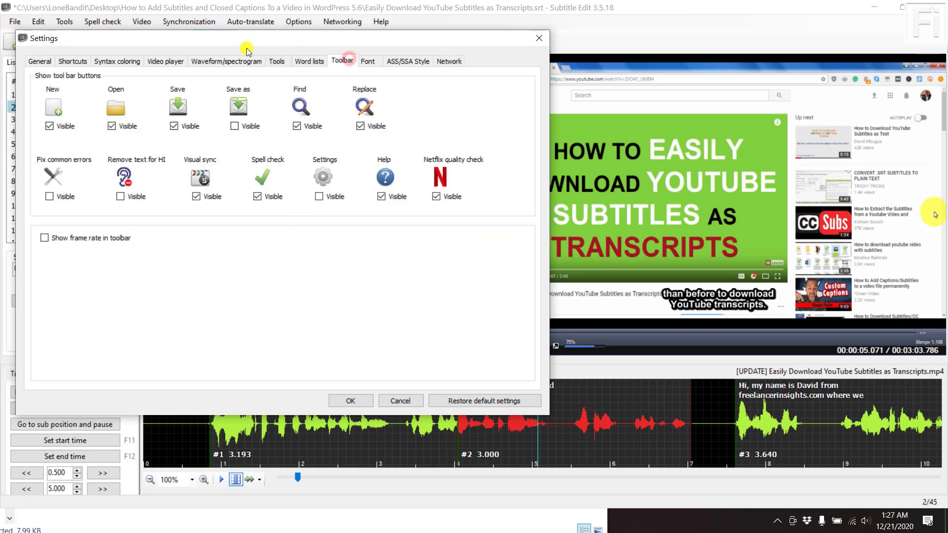
left_click_drag(228, 39, 396, 147)
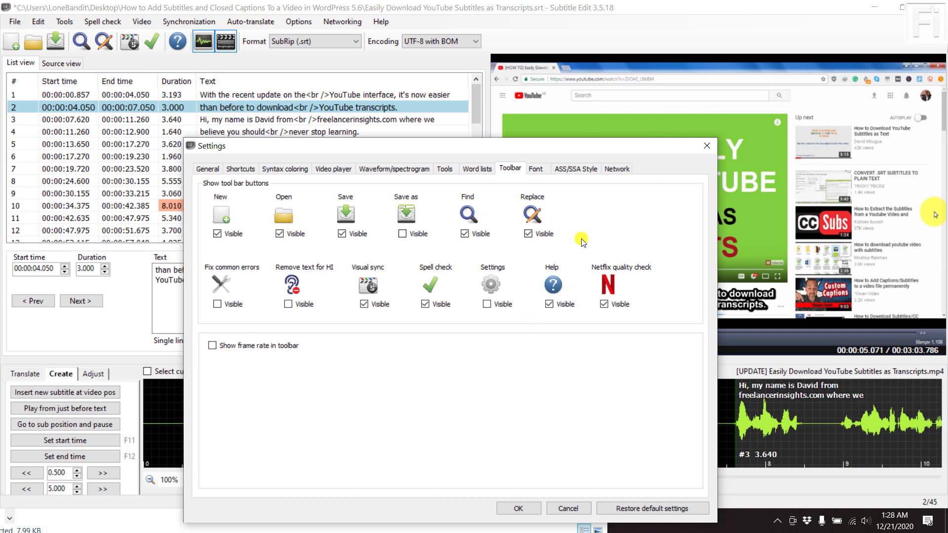
left_click(542, 170)
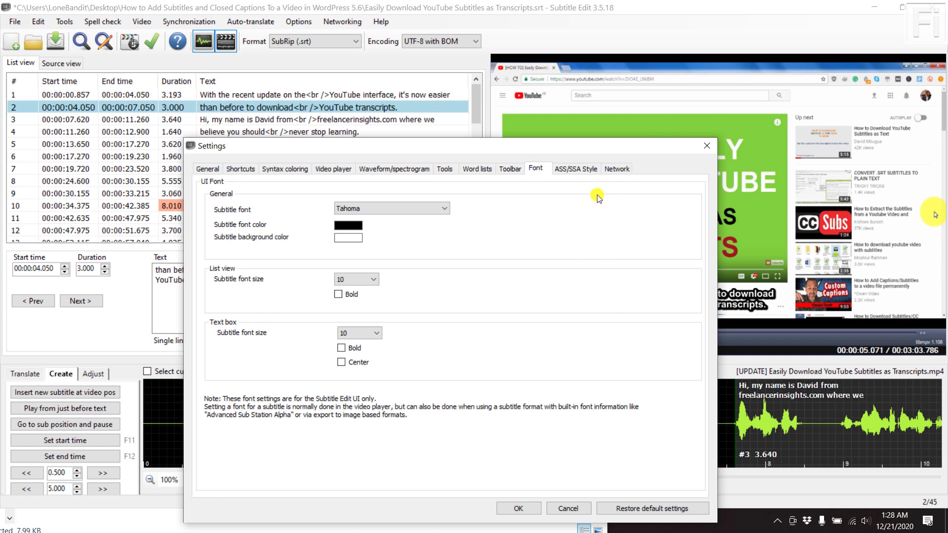
Try the opaque box border in the ASS/SSA style settings, and close the settings without applying it.
left_click(586, 169)
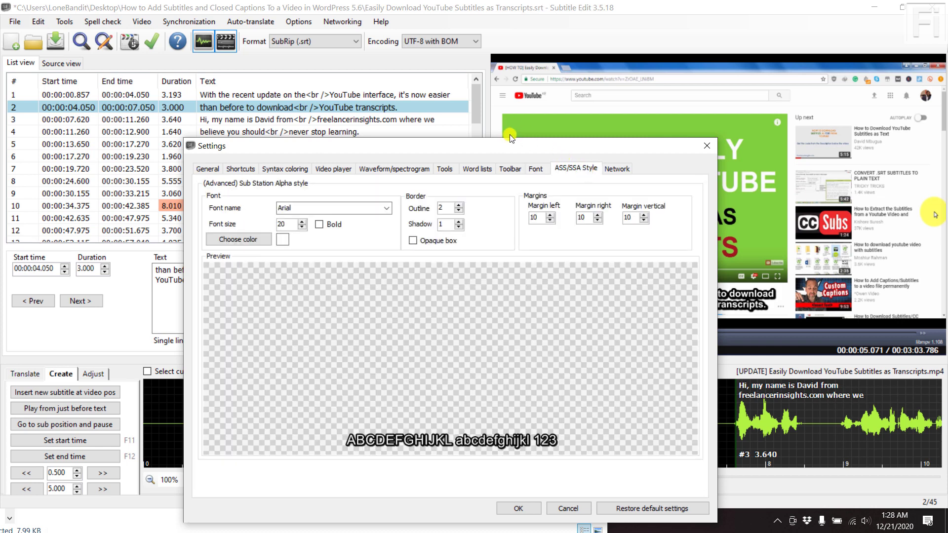
left_click_drag(509, 146, 538, 61)
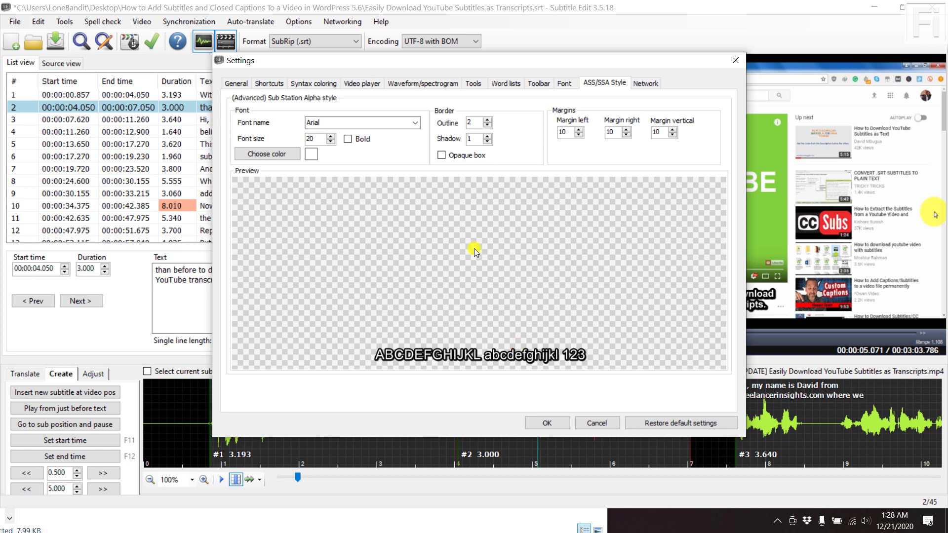
left_click(442, 156)
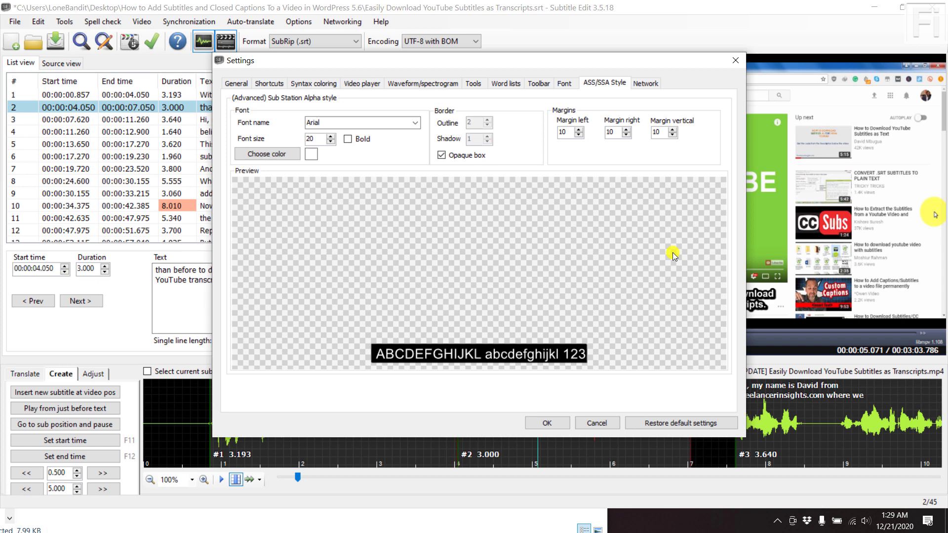
left_click(737, 62)
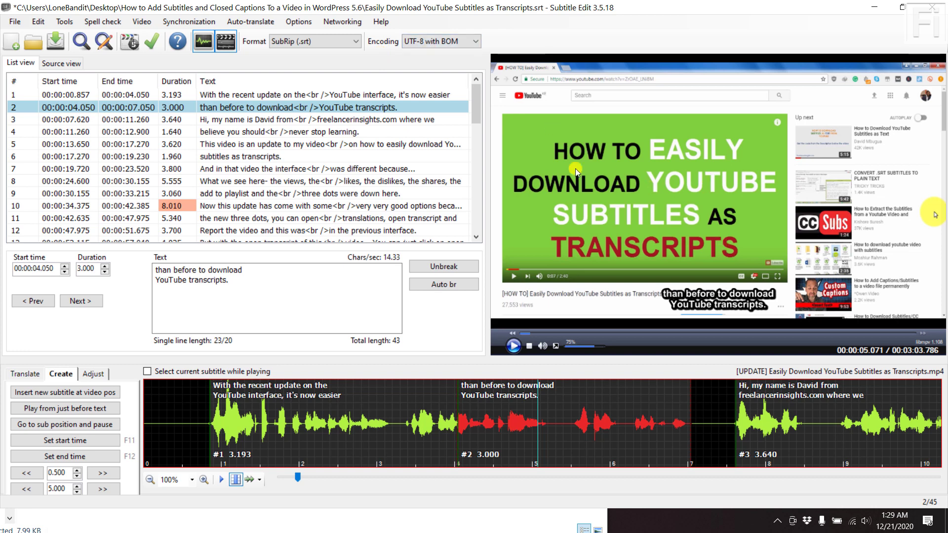
Browse the available text encodings for the subtitle file and keep UTF-8 with BOM.
left_click(453, 39)
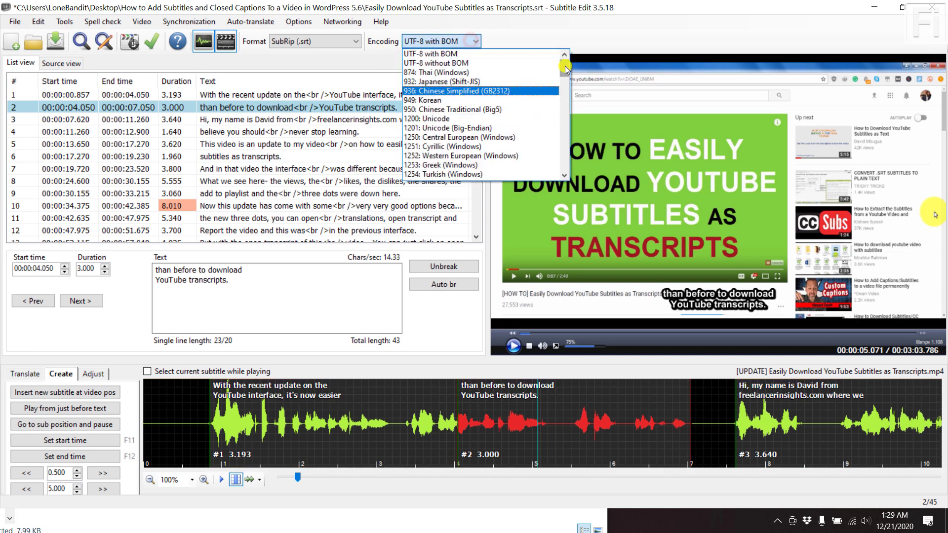
left_click_drag(565, 67, 564, 49)
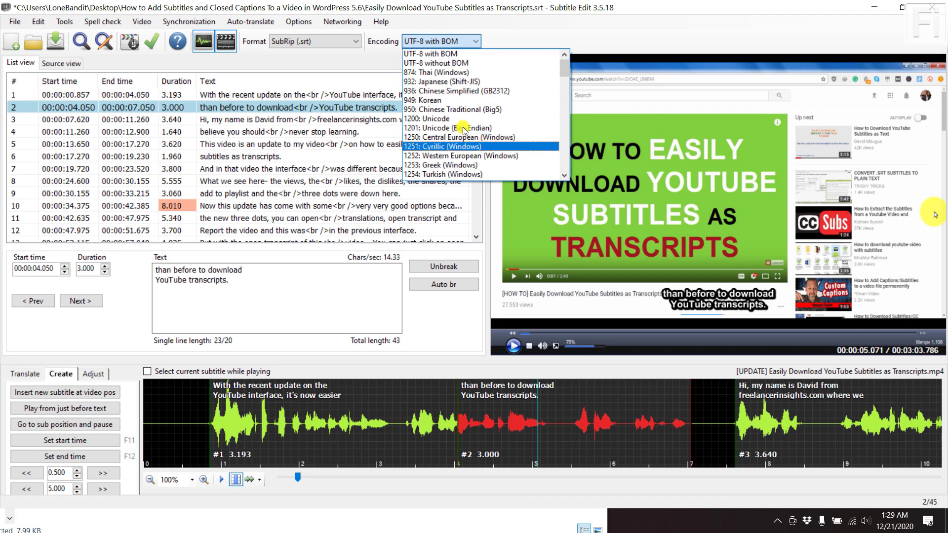
scroll(471, 131, "down", 1)
scroll(494, 106, "down", 1)
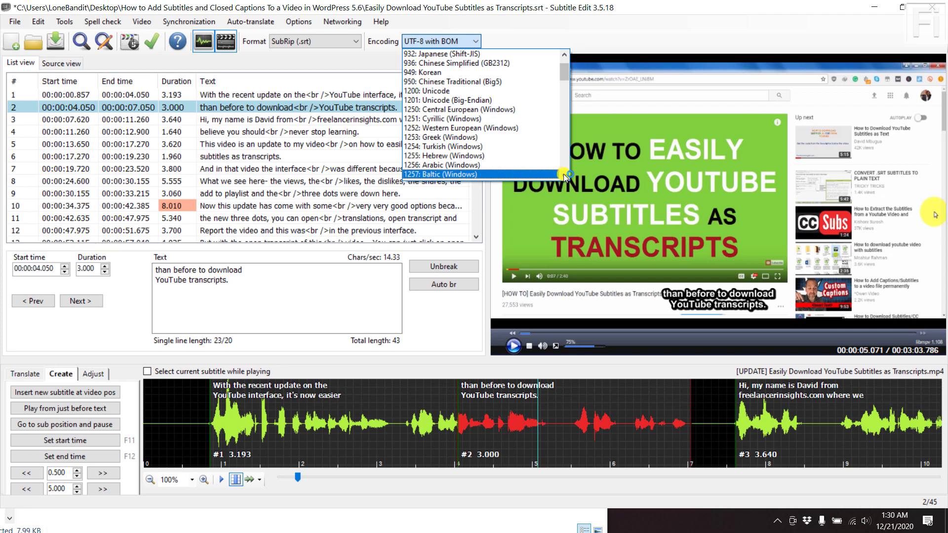
left_click(564, 173)
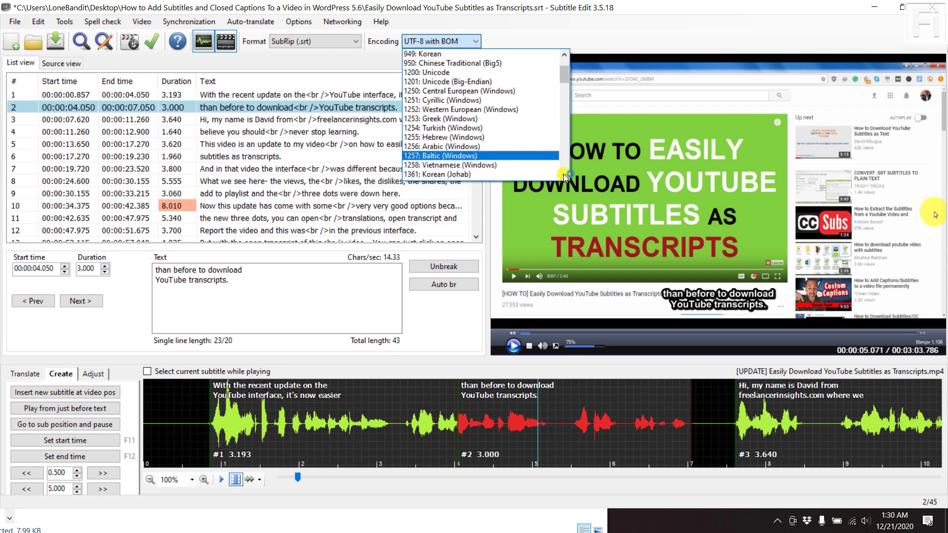
left_click(564, 174)
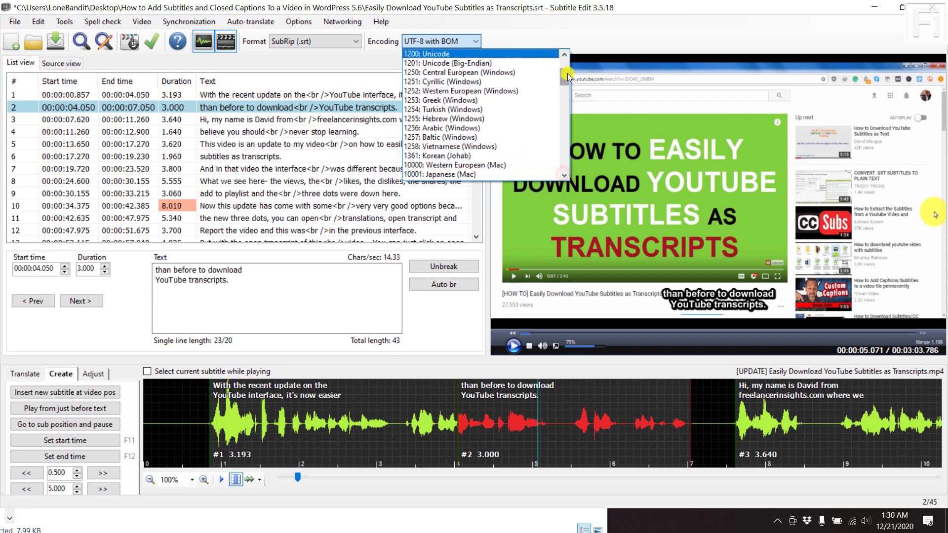
left_click_drag(567, 73, 565, 41)
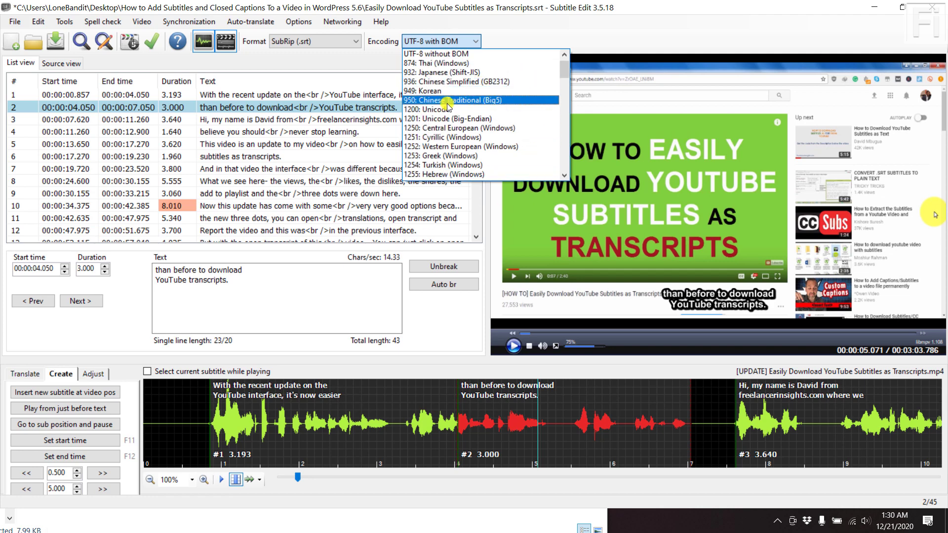
left_click(565, 53)
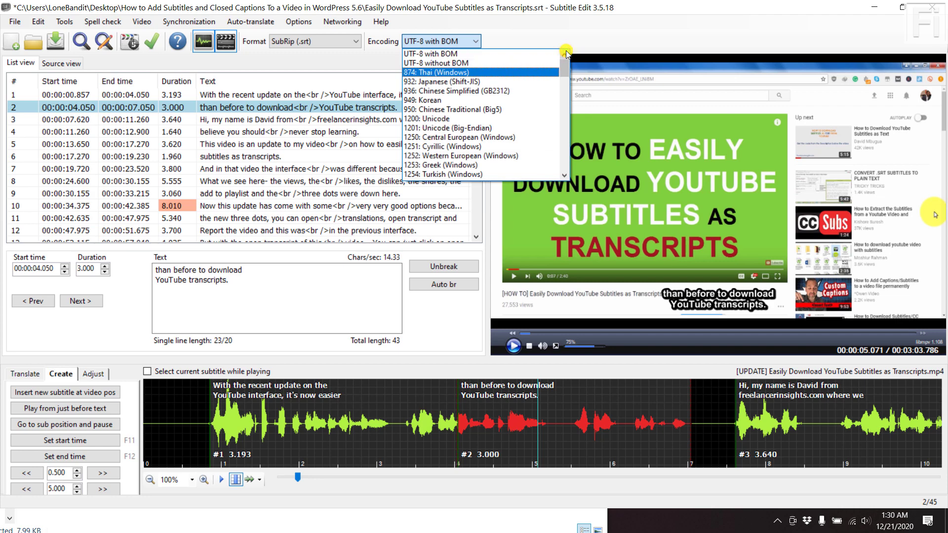
left_click(433, 51)
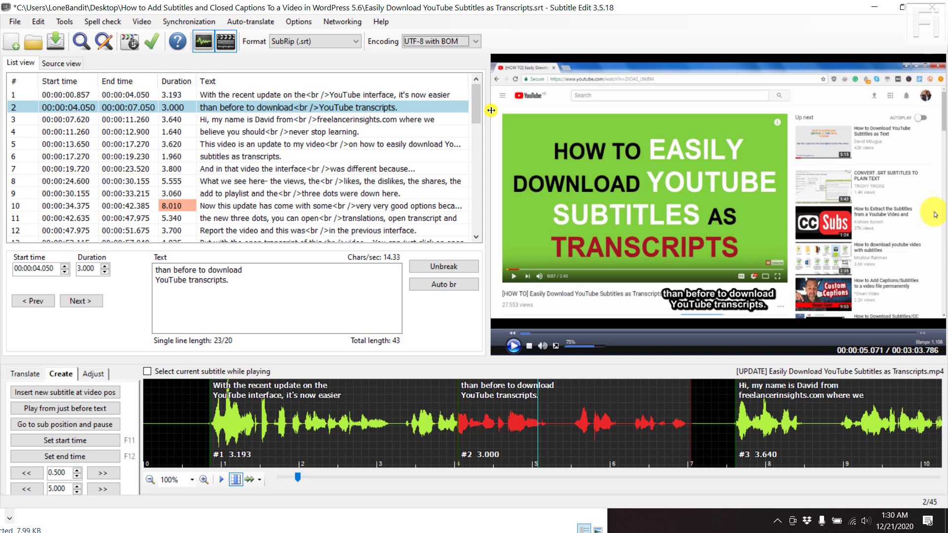
Start a new empty subtitle, discarding the unsaved changes to the current SRT file.
left_click(11, 23)
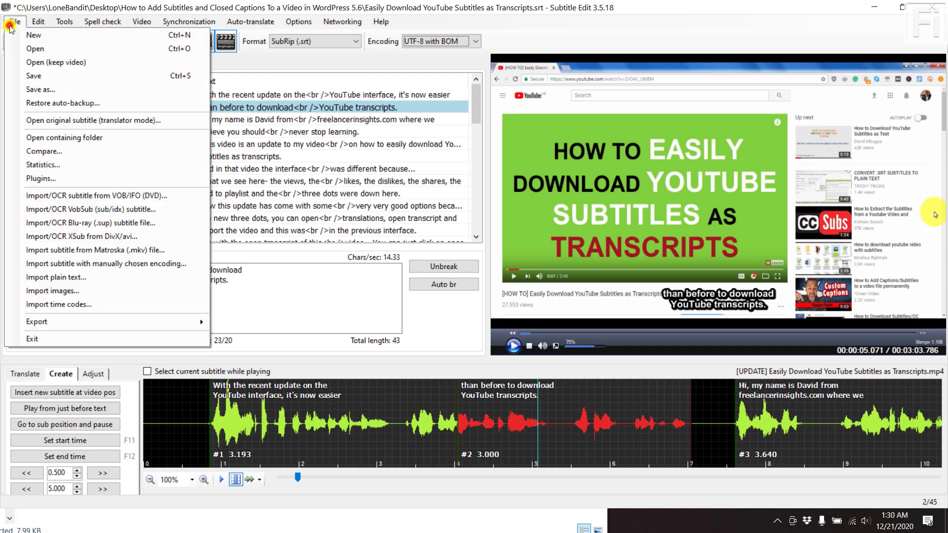
left_click(28, 35)
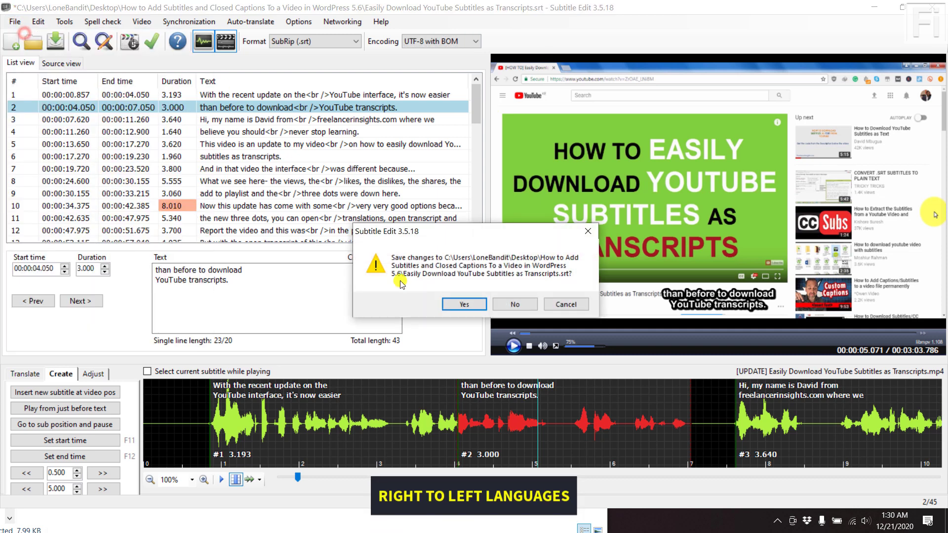
left_click(527, 304)
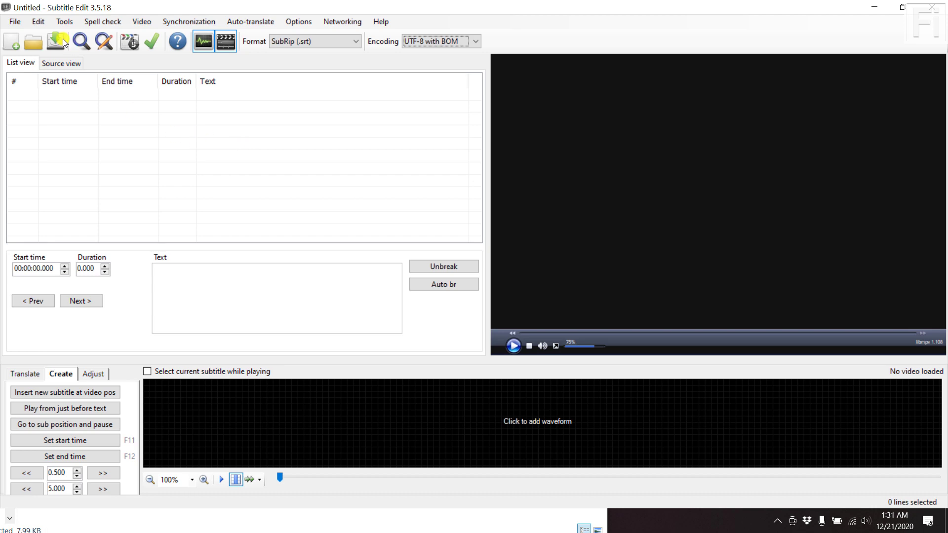
Open the Arabic subtitle file "Easily Download YouTube Subtitles as Transcripts.ar.vtt" from the project folder.
left_click(11, 22)
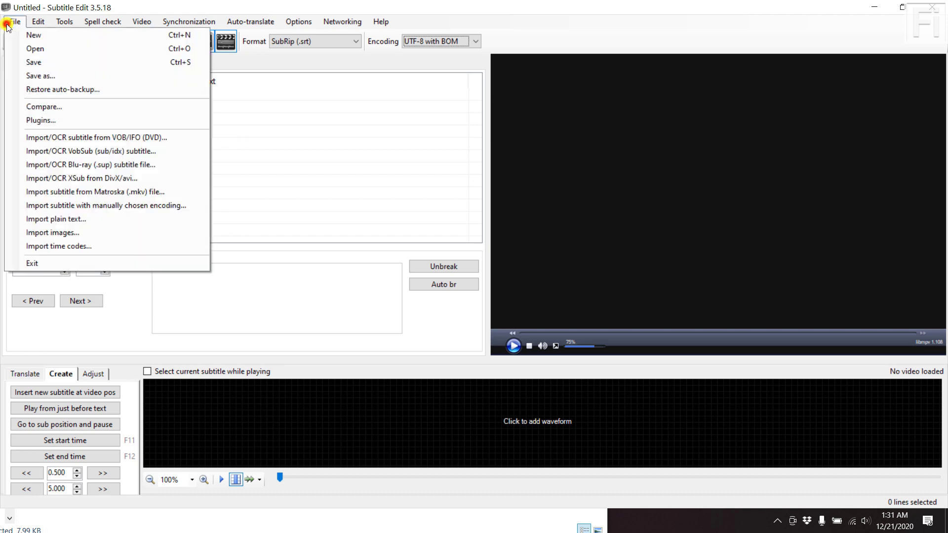
left_click(29, 50)
left_click(295, 135)
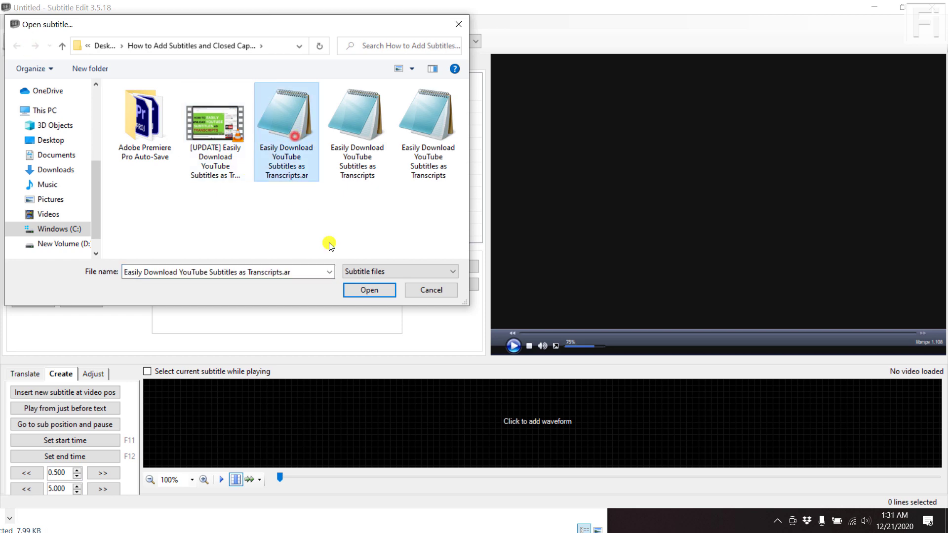
left_click(371, 294)
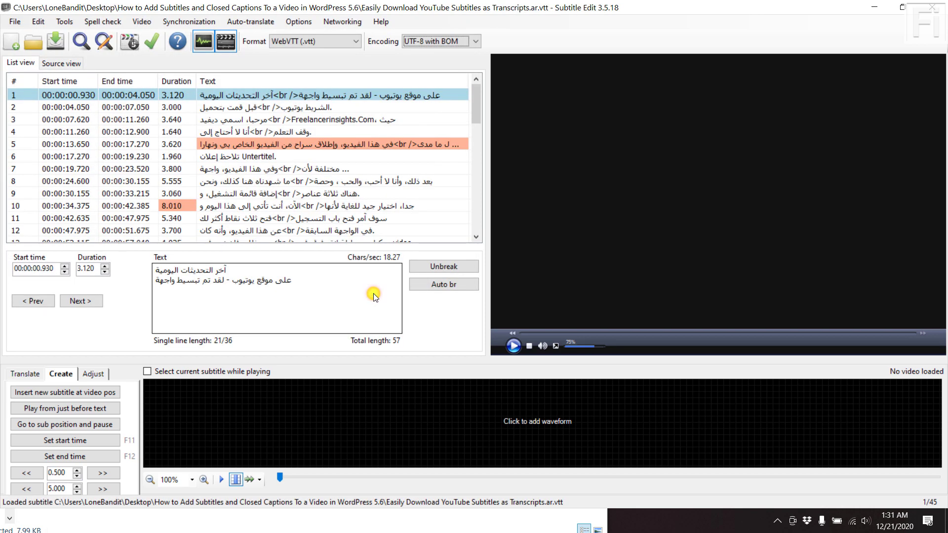
Load the video "[UPDATE] Easily Download YouTube Subtitles as Transcripts.mp4" for the Arabic subtitles.
left_click(140, 19)
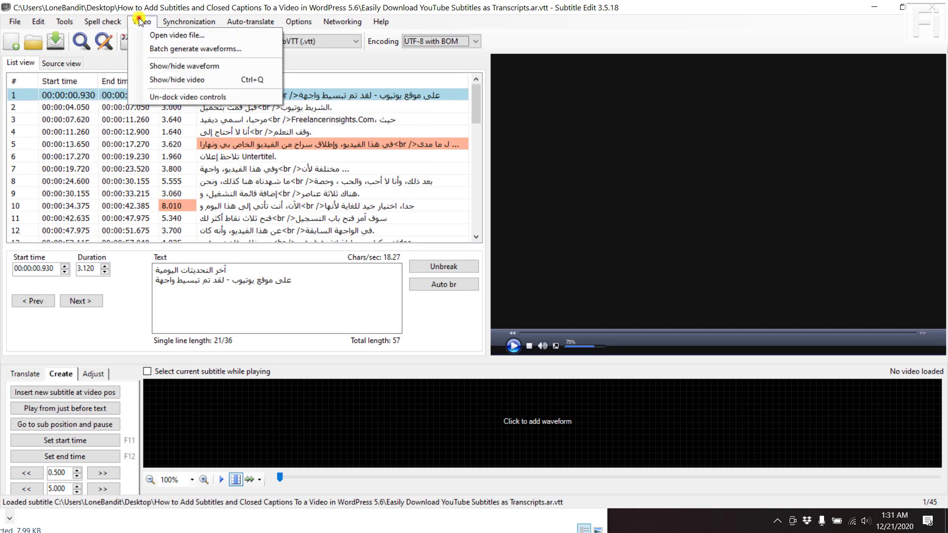
left_click(155, 40)
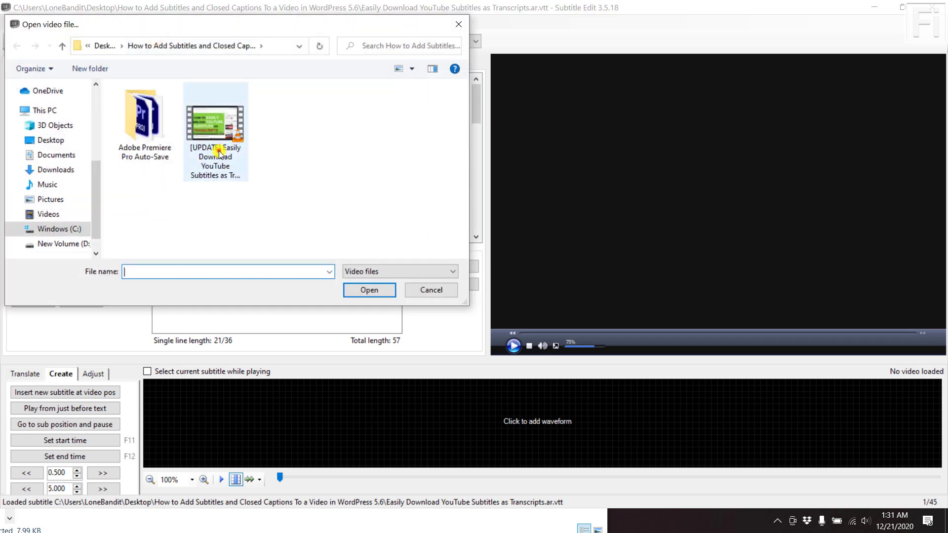
left_click(218, 150)
left_click(372, 292)
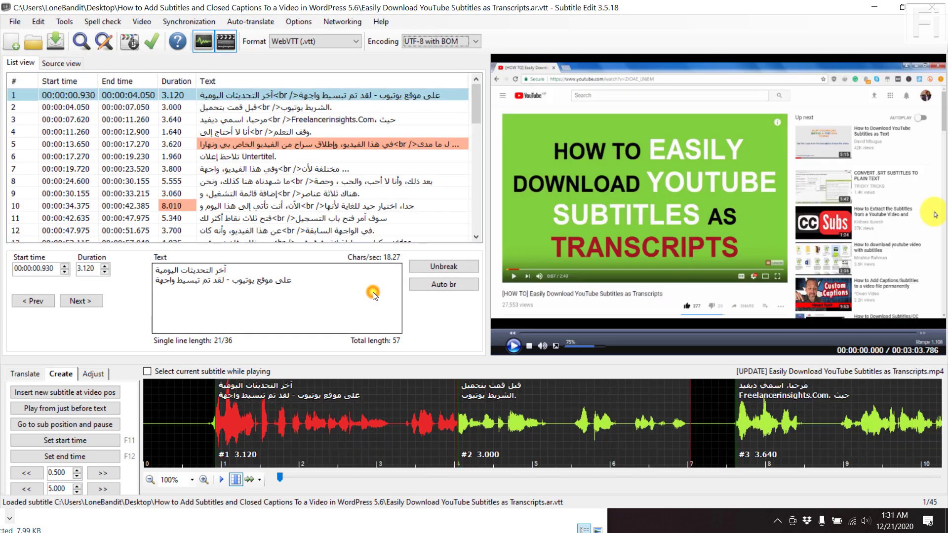
Preview the first two Arabic subtitles on the video, and turn on right-to-left mode.
left_click(273, 398)
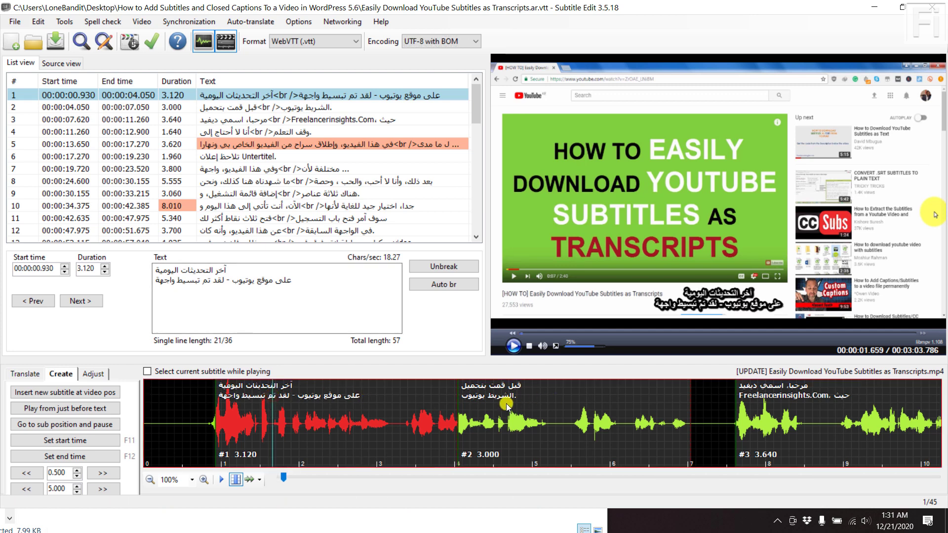
left_click(506, 405)
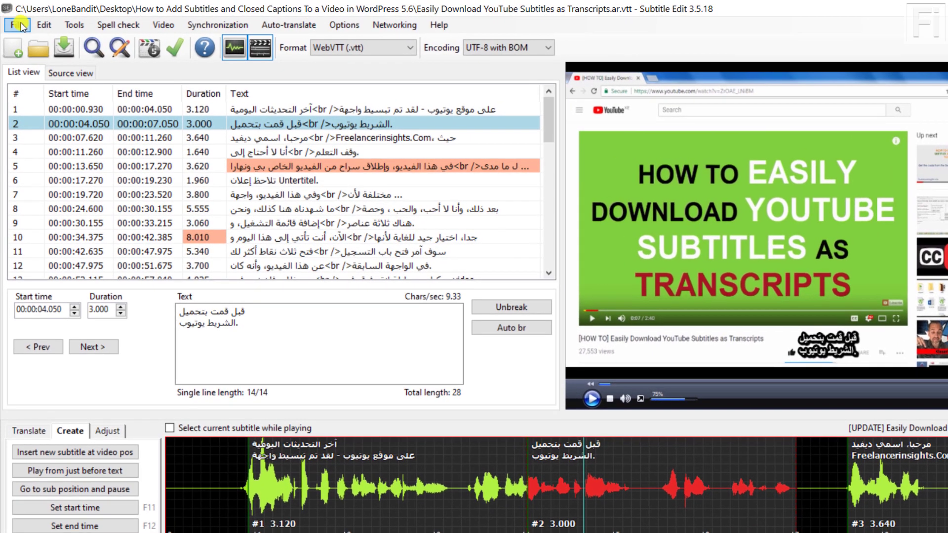
left_click(39, 27)
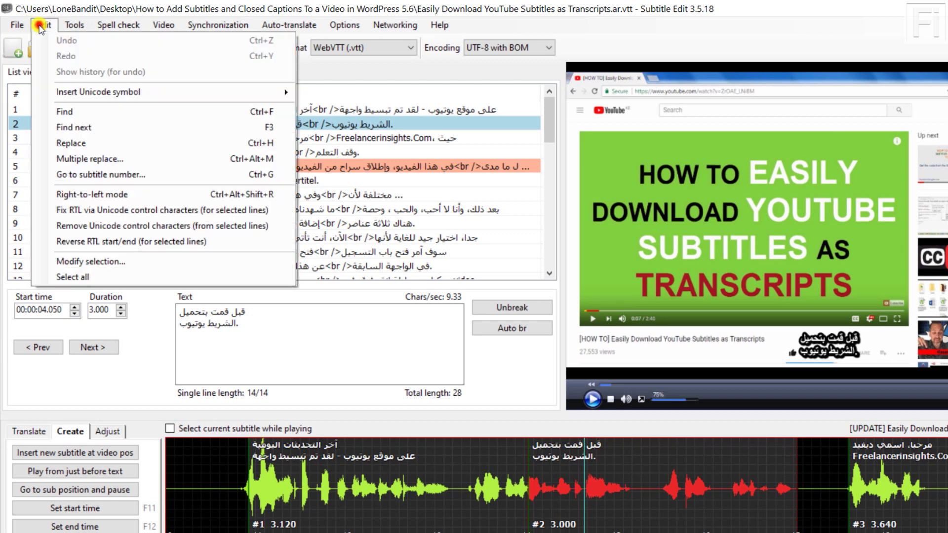
left_click(111, 195)
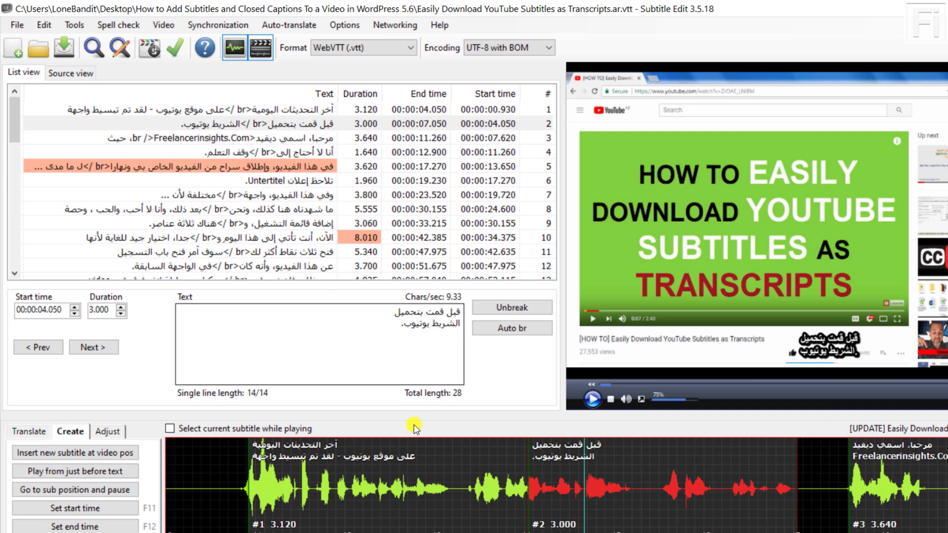
Check the right-to-left display of the first four Arabic subtitles by stepping through them on the waveform.
left_click(395, 446)
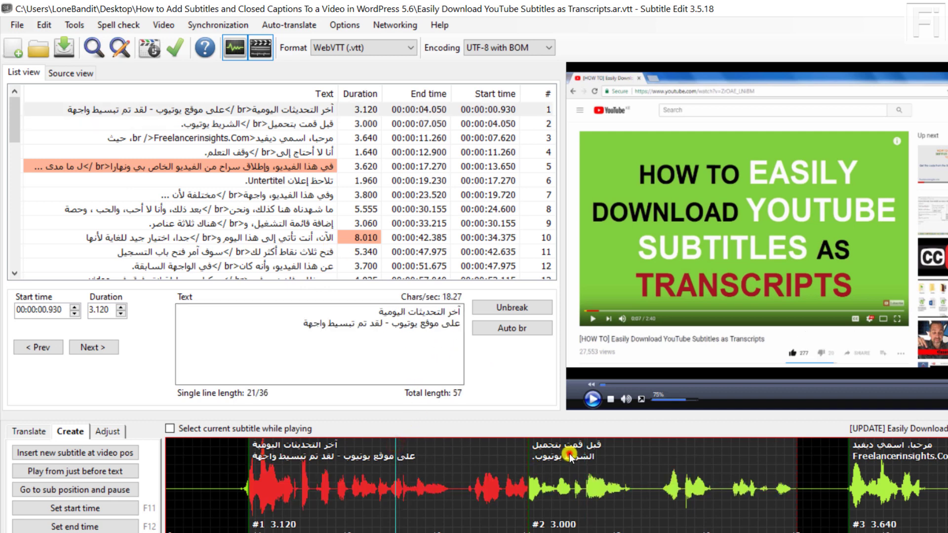
left_click(570, 457)
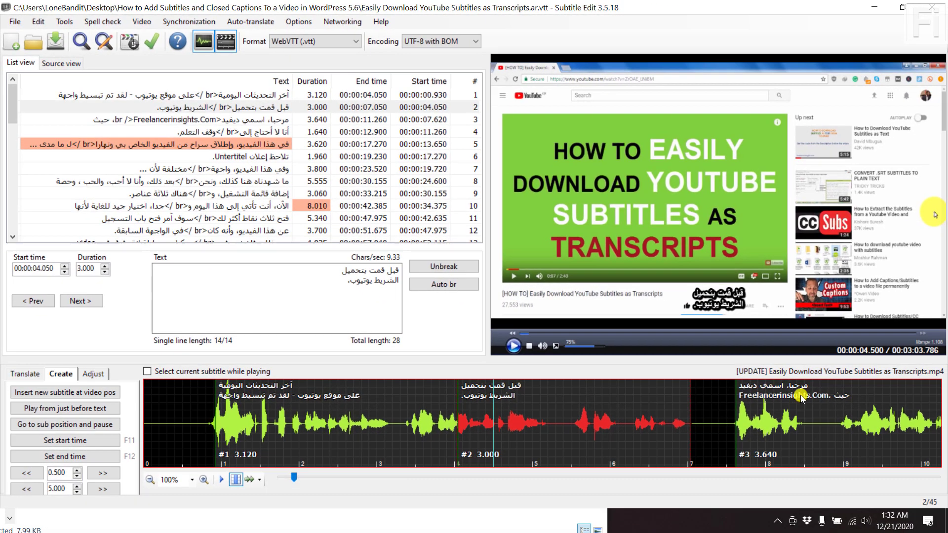
left_click(924, 457)
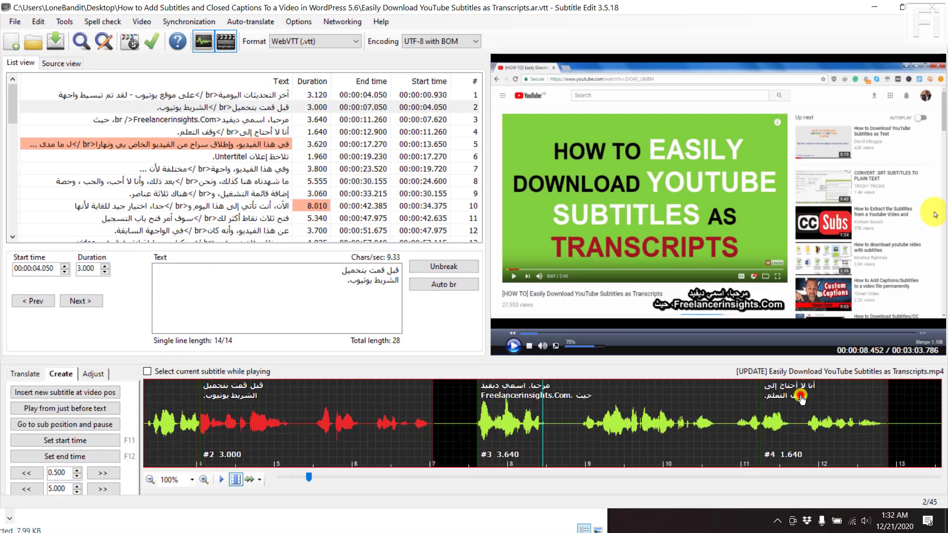
left_click(800, 399)
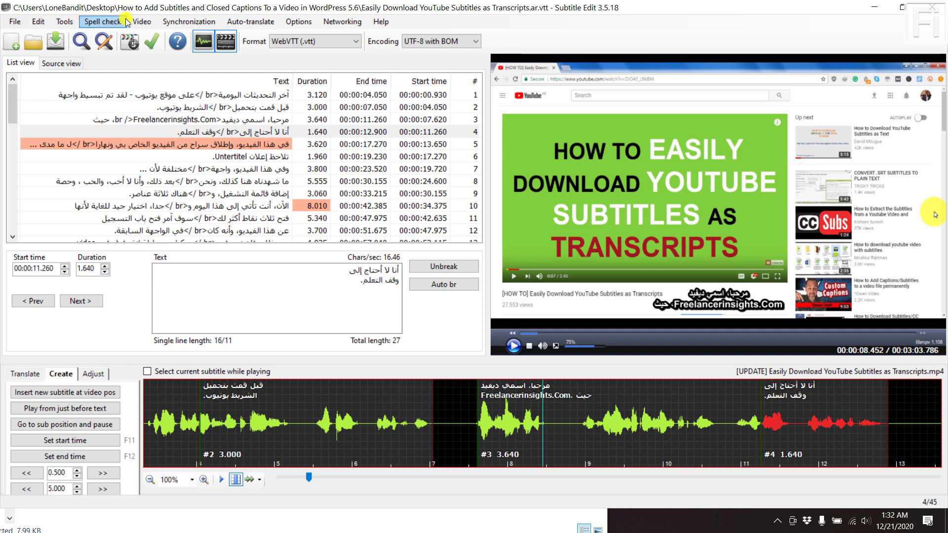
Convert the Arabic subtitles from WebVTT to SubRip (.srt), check their source text, and return to the subtitle list.
left_click(141, 22)
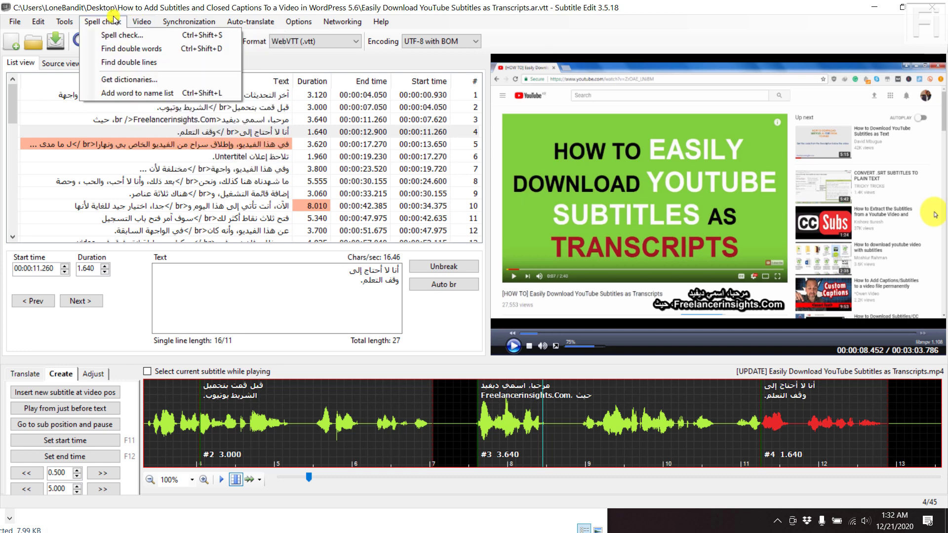
left_click(245, 1)
left_click(350, 42)
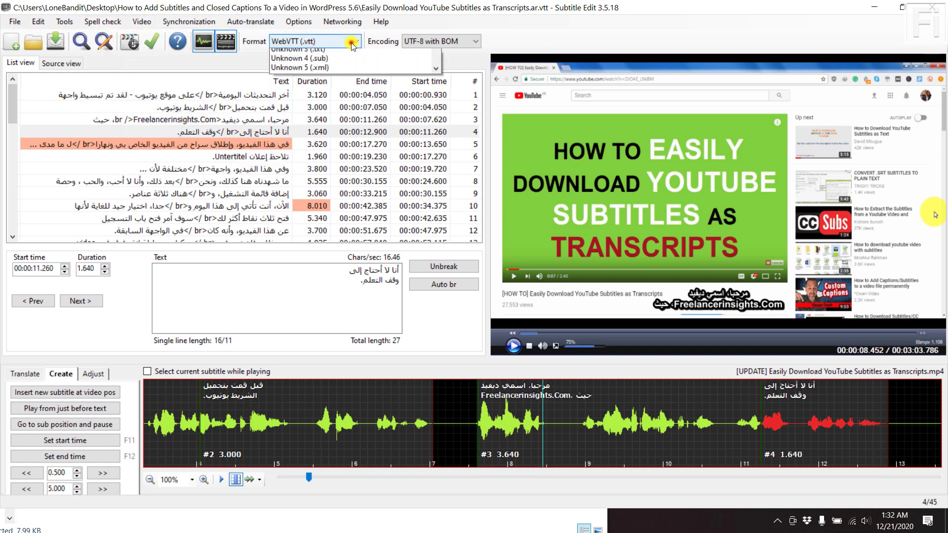
scroll(357, 118, "down", 4)
scroll(357, 124, "down", 1)
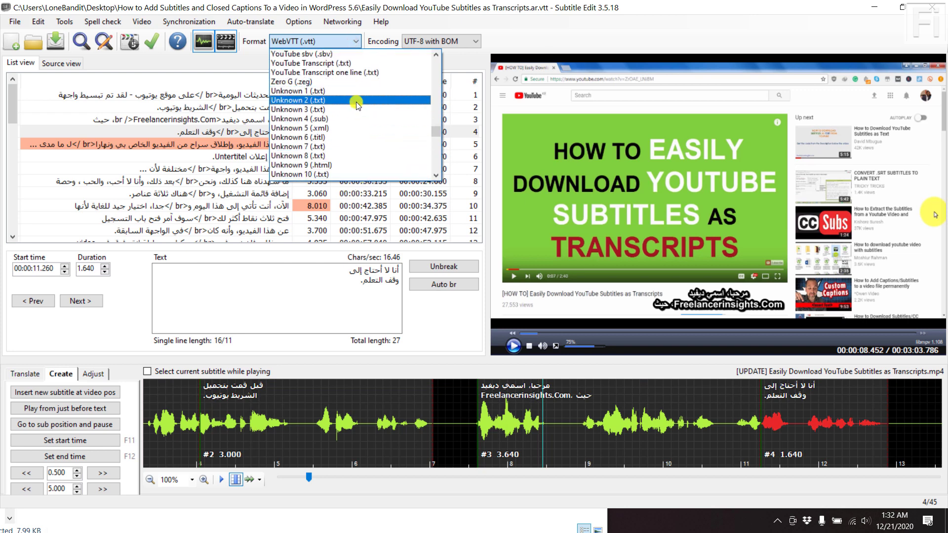
key("Home")
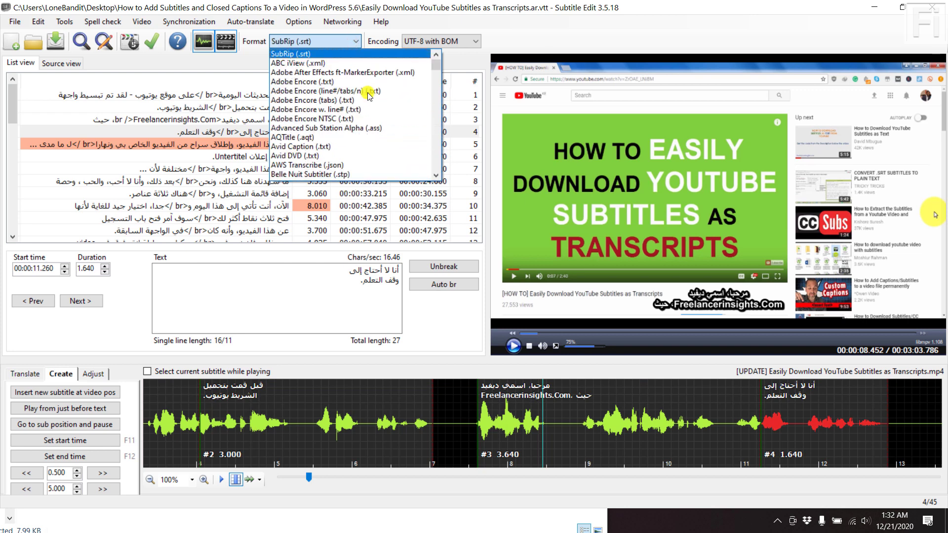
left_click(324, 54)
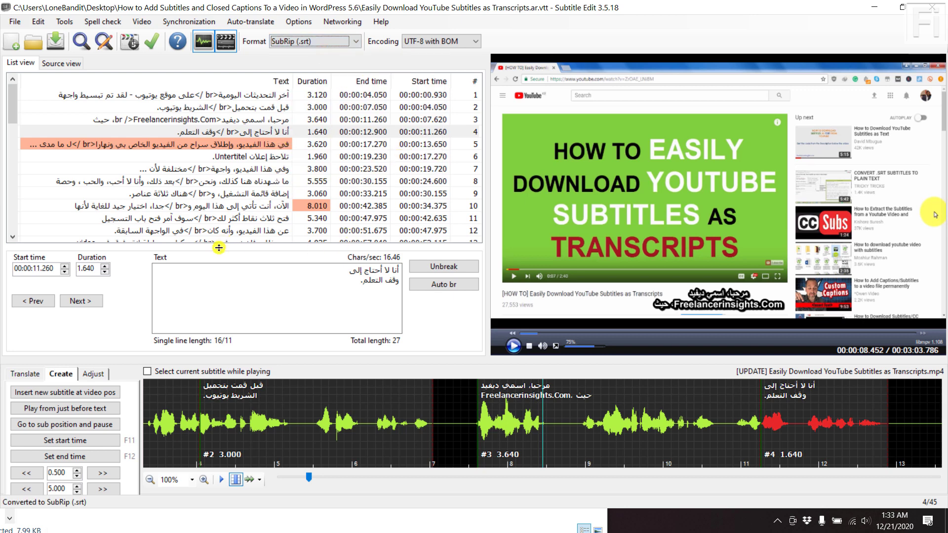
left_click(64, 62)
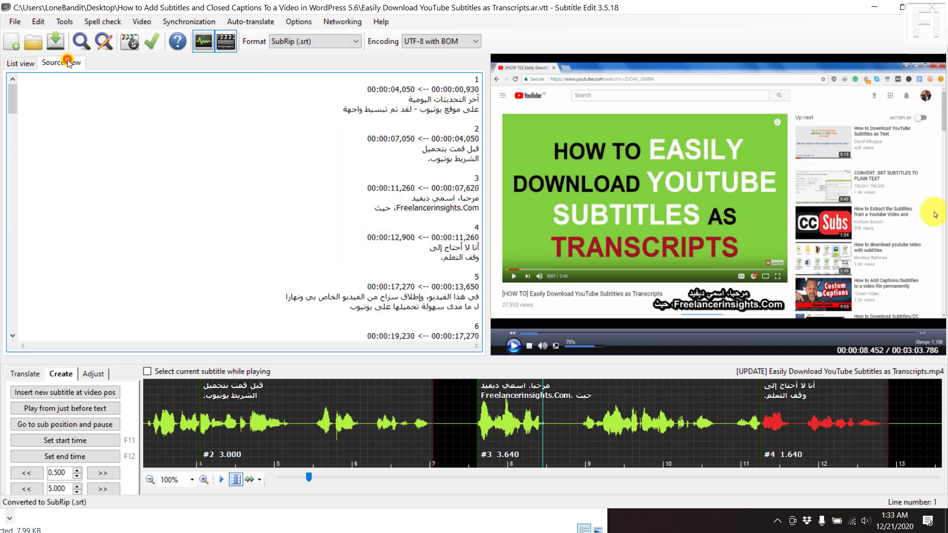
left_click(12, 63)
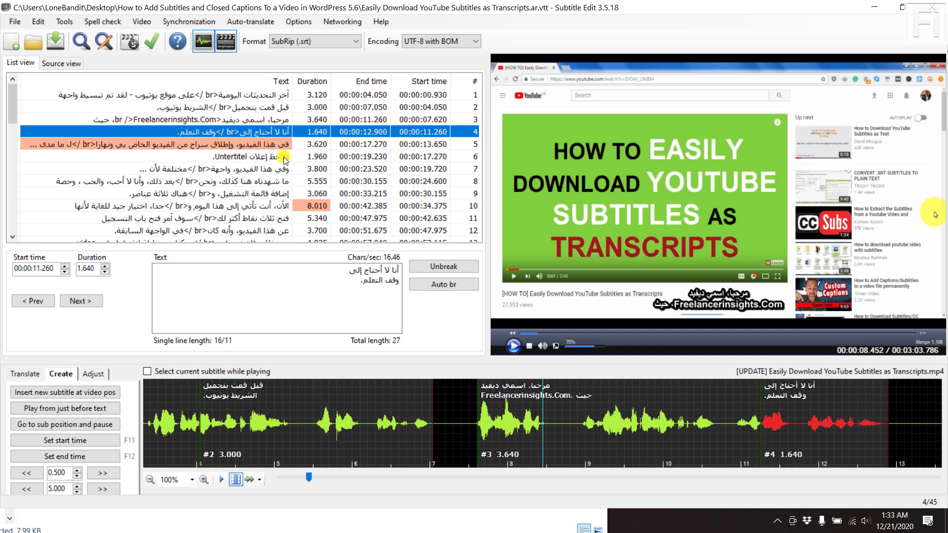
Preview a plain text export with all lines merged and with lines unbroken, and close it without saving.
left_click(15, 21)
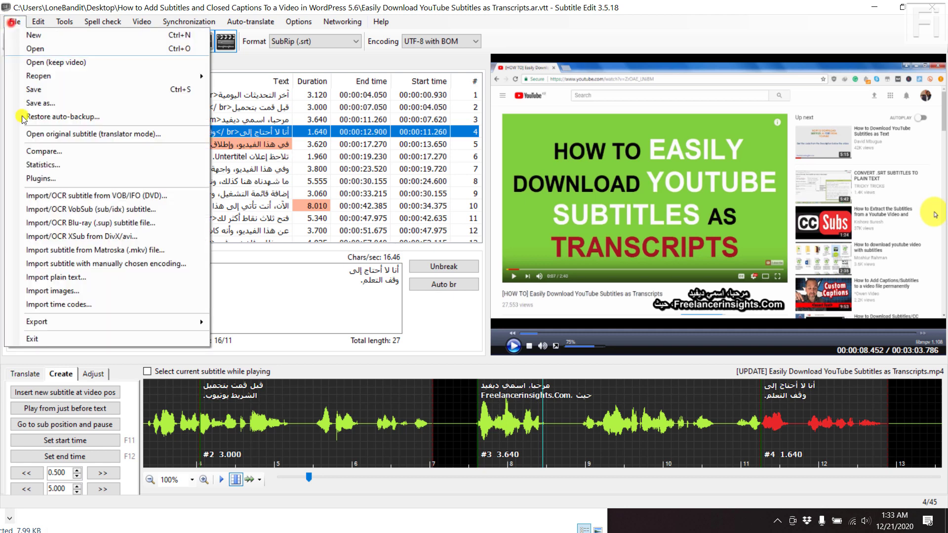
left_click(65, 321)
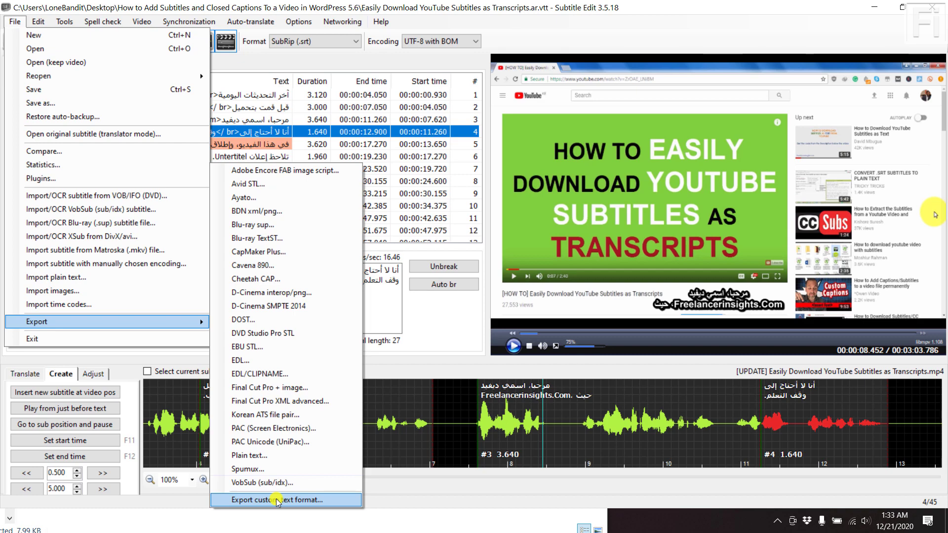
left_click(274, 456)
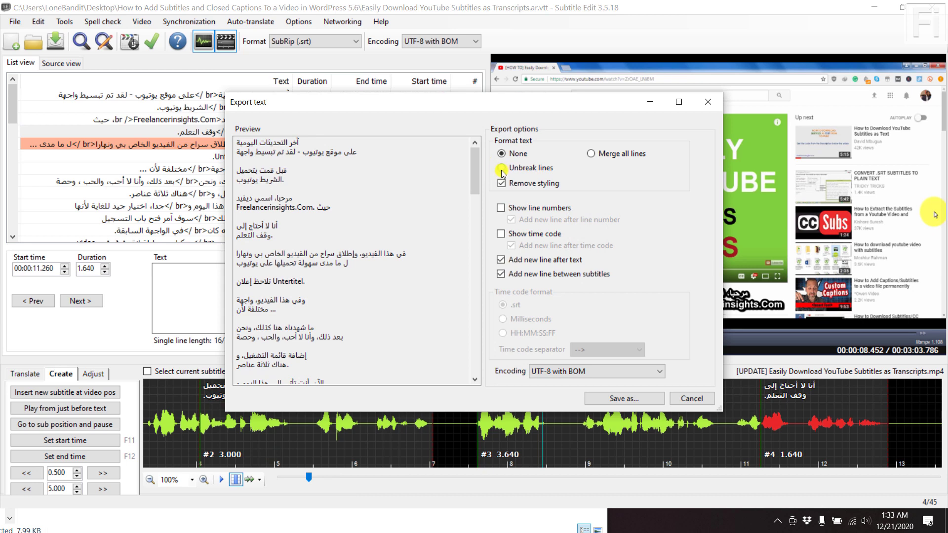
left_click(592, 154)
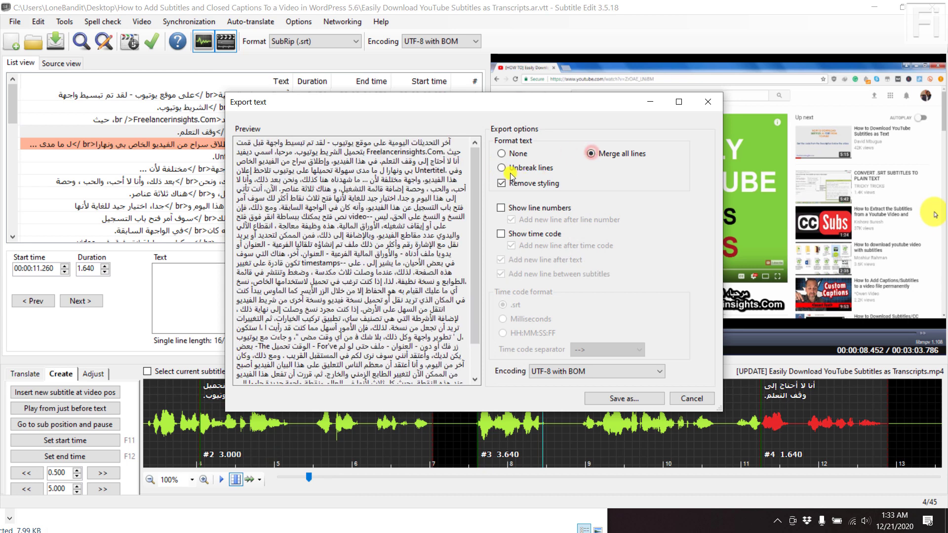
left_click(503, 169)
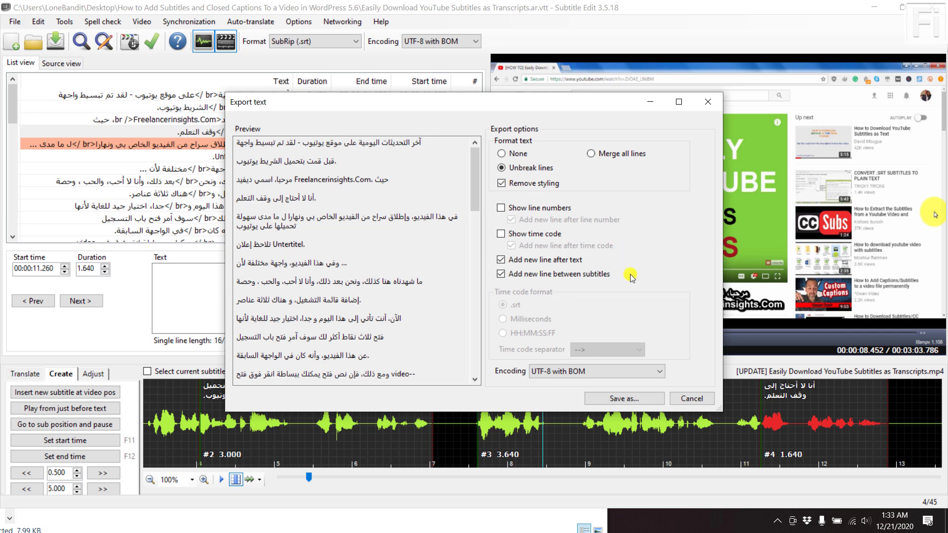
left_click(707, 100)
Open the English subtitle file "Easily Download YouTube Subtitles as Transcripts.srt" from the project folder.
left_click(14, 22)
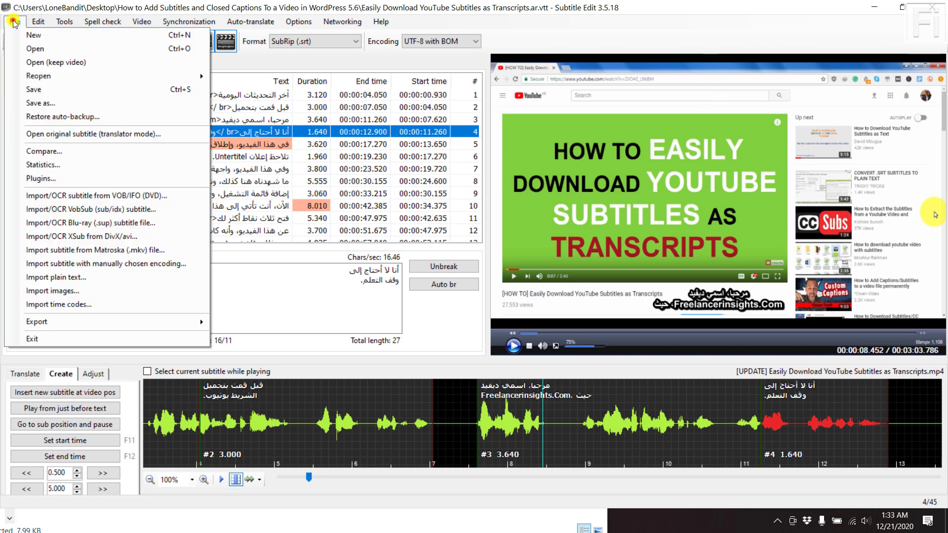
left_click(33, 50)
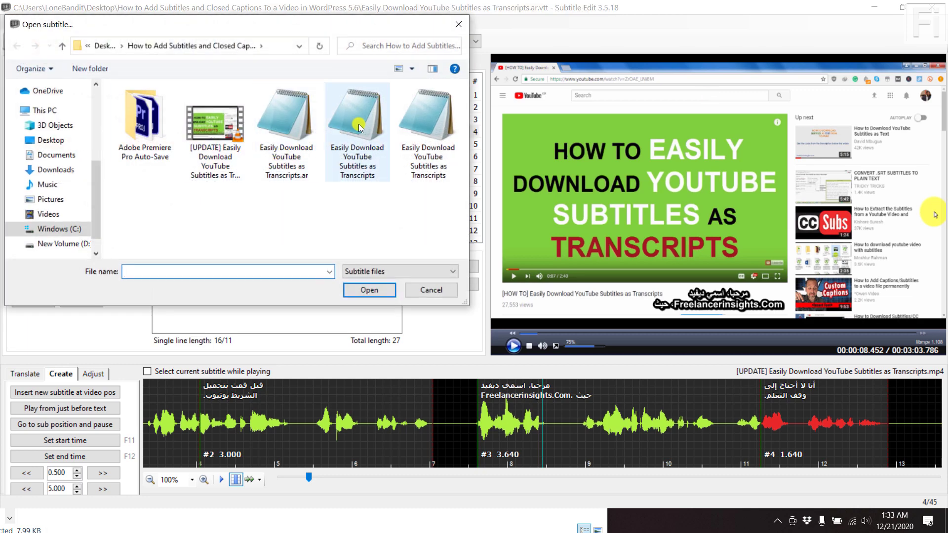
left_click(359, 143)
left_click(380, 290)
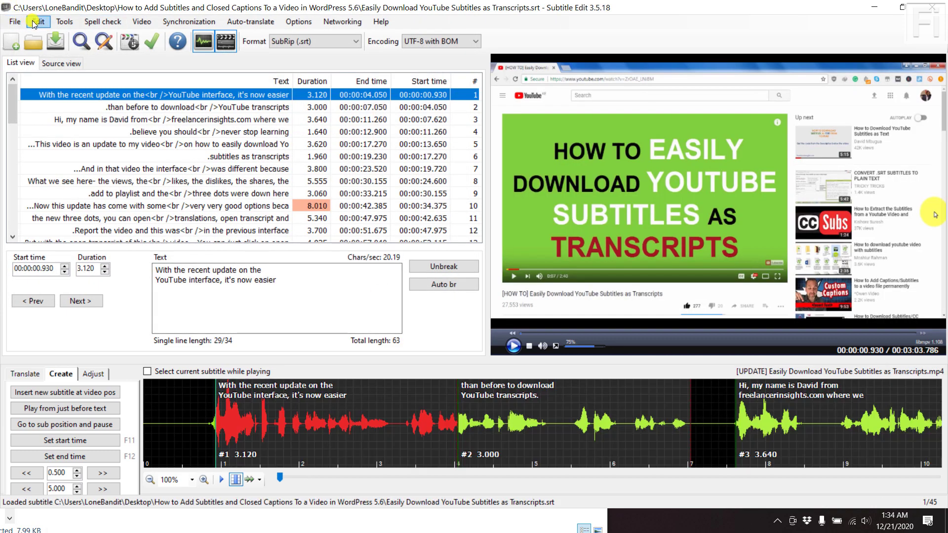
Turn off right-to-left mode for the English subtitles, and select subtitle line 6.
left_click(32, 22)
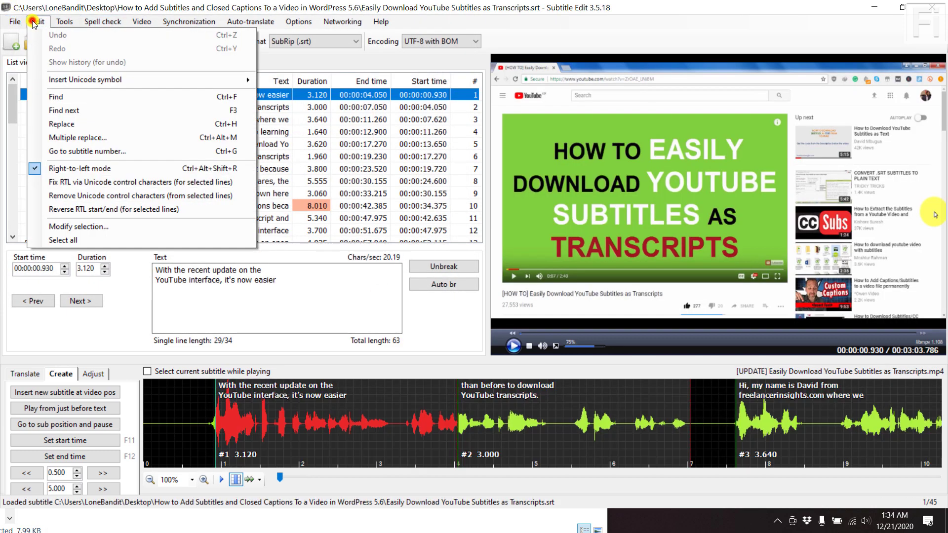
left_click(78, 169)
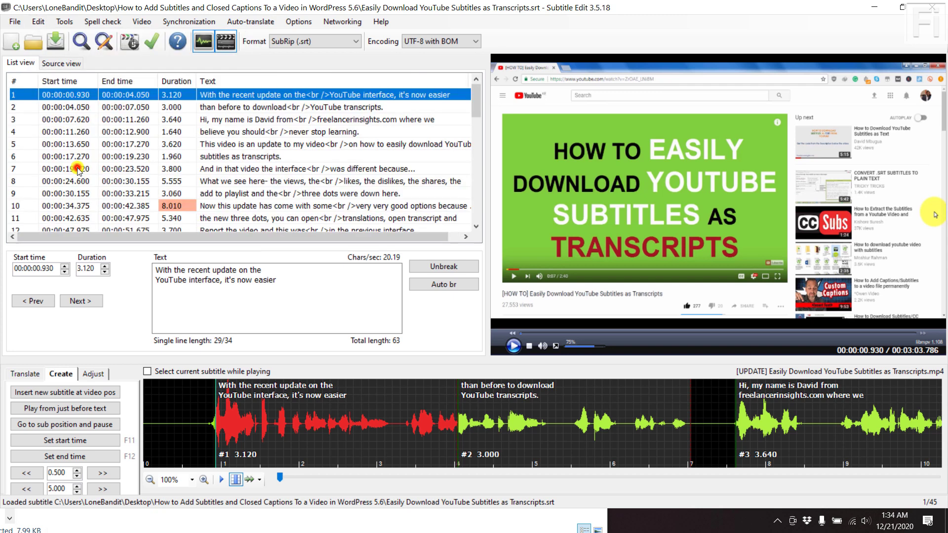
left_click(358, 159)
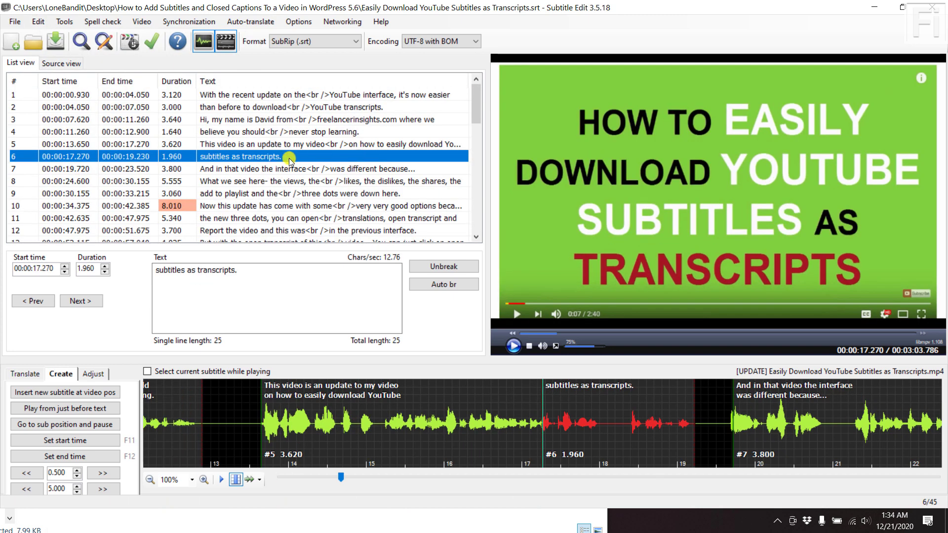
Set the alignment of subtitle line 5 to Top/center.
left_click(267, 147)
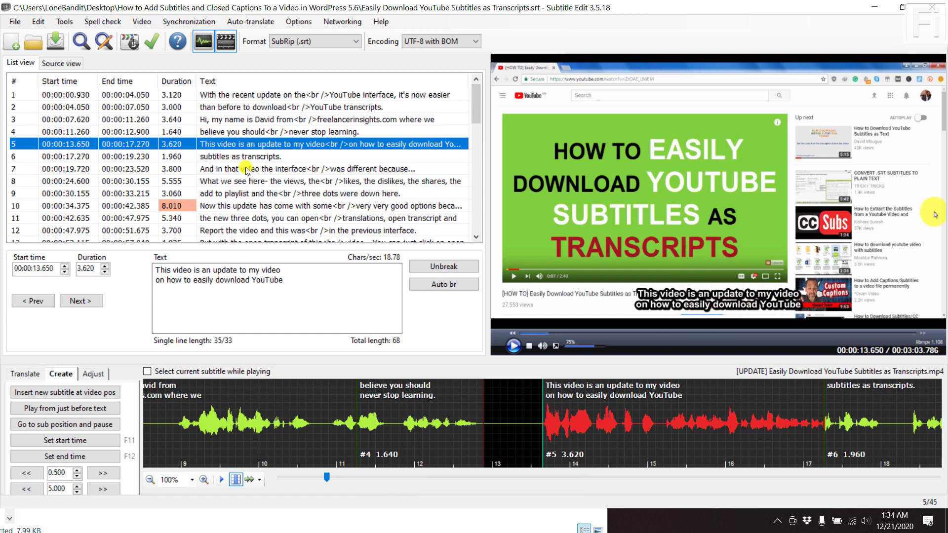
right_click(265, 147)
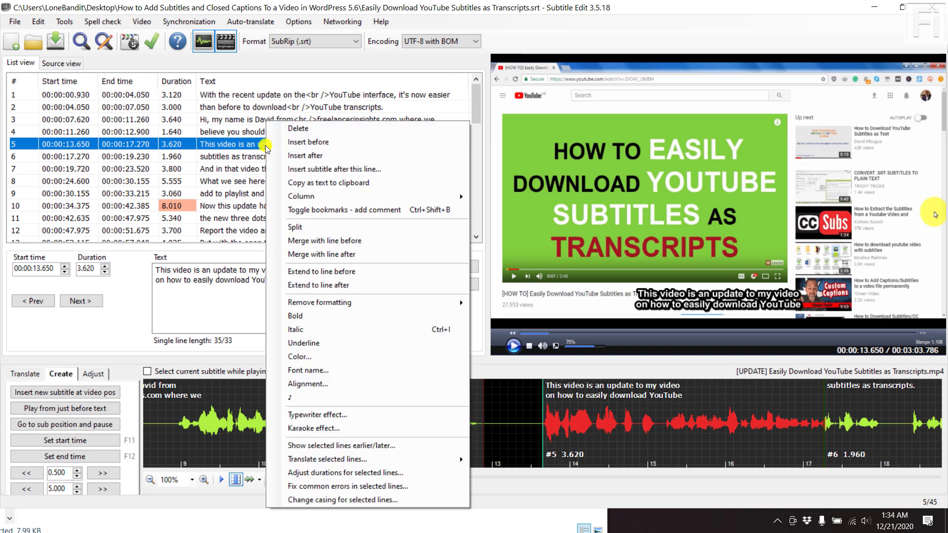
left_click(321, 385)
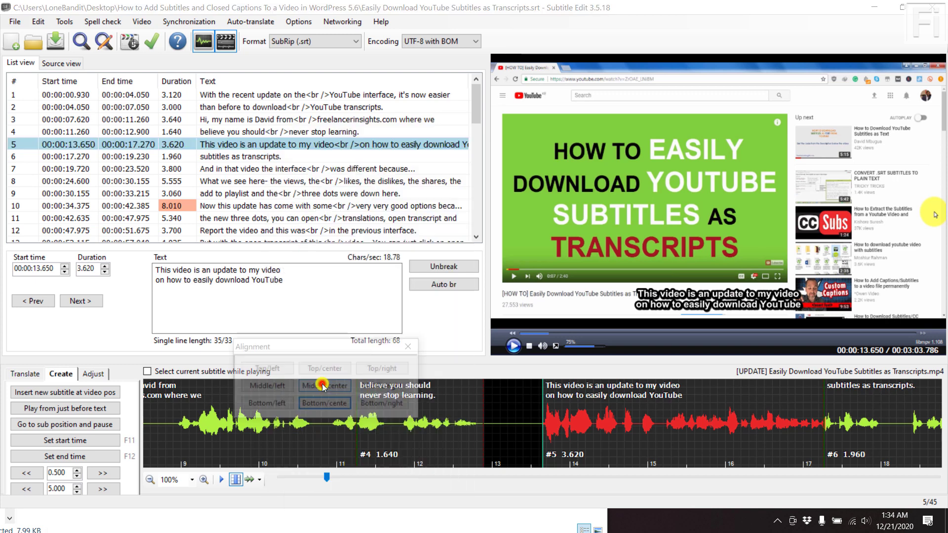
left_click(338, 370)
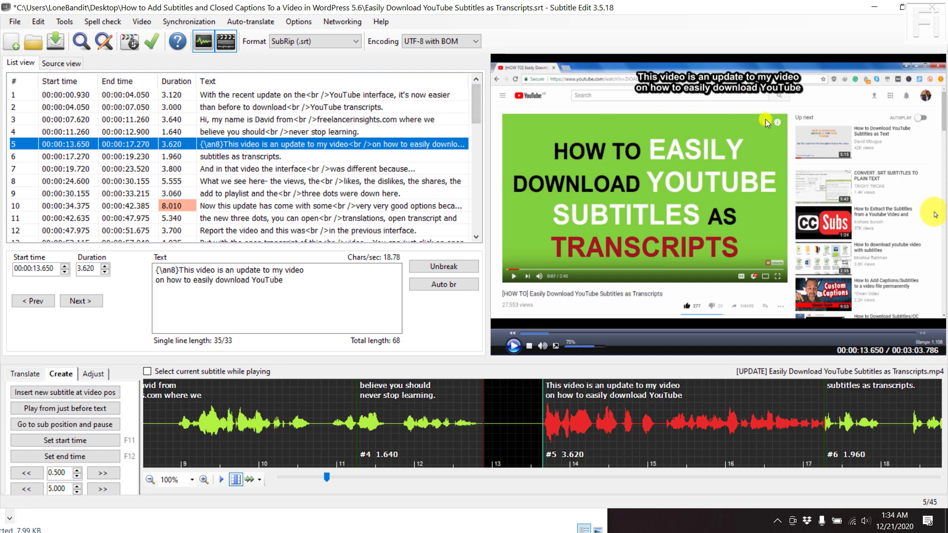
Change the subtitle format to Advanced Sub Station Alpha (.ass) and select line 5 again.
left_click(334, 41)
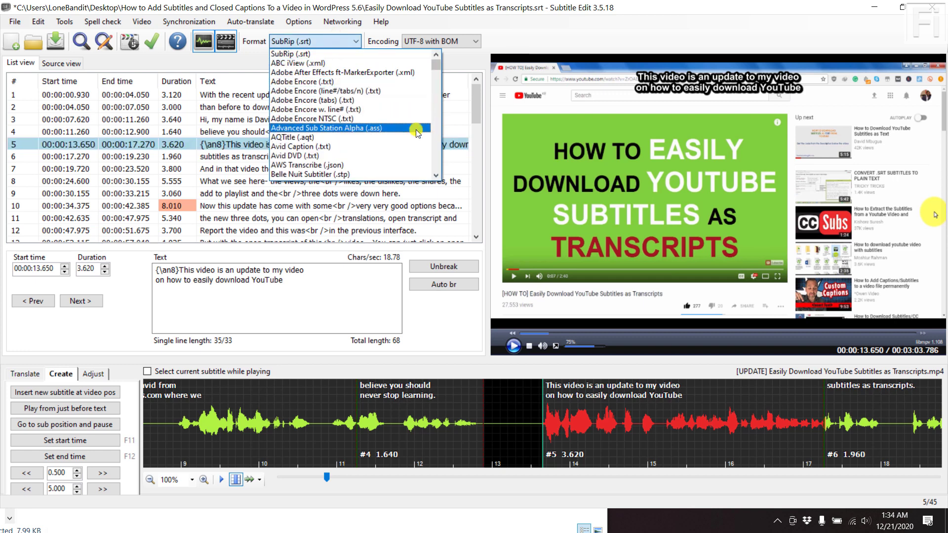
left_click(362, 129)
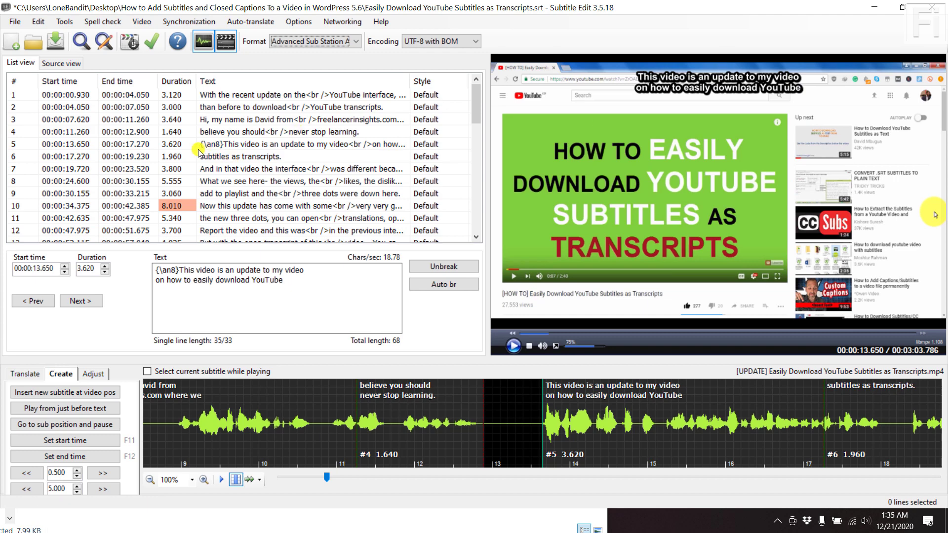
left_click(218, 143)
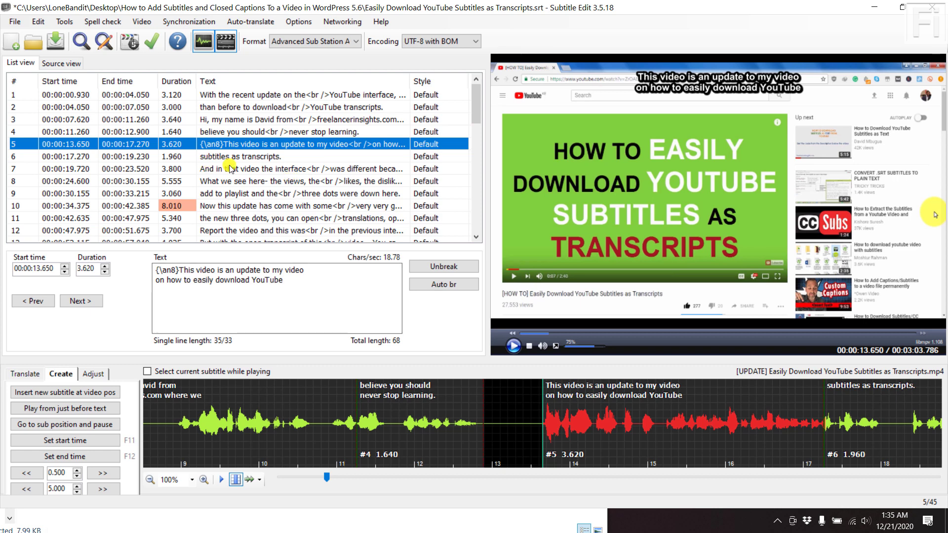
Color the text of subtitle line 7 light yellow (#ffff80).
left_click(260, 169)
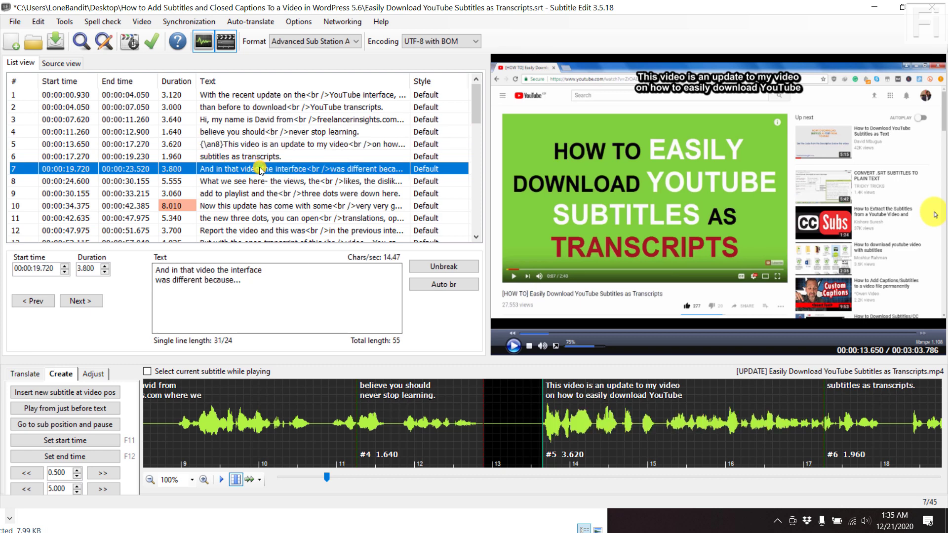
right_click(260, 170)
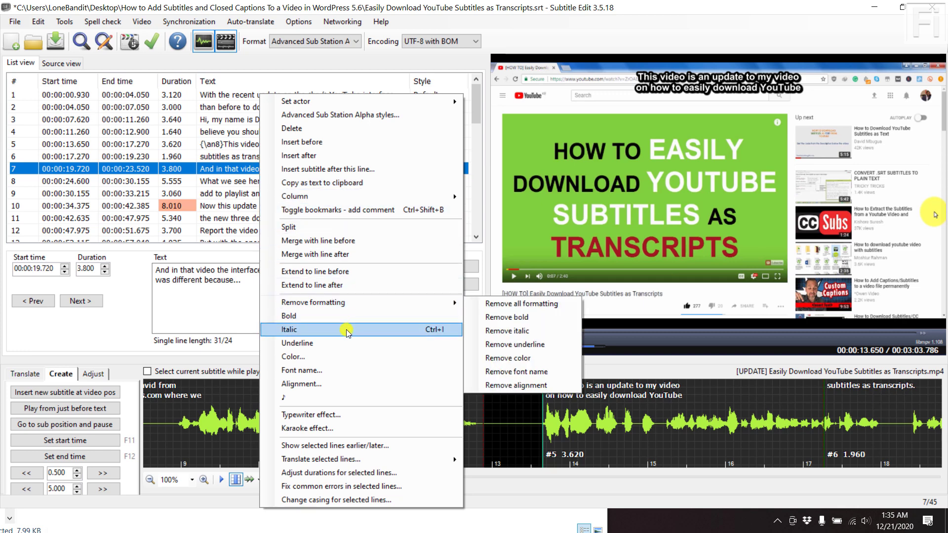
left_click(334, 355)
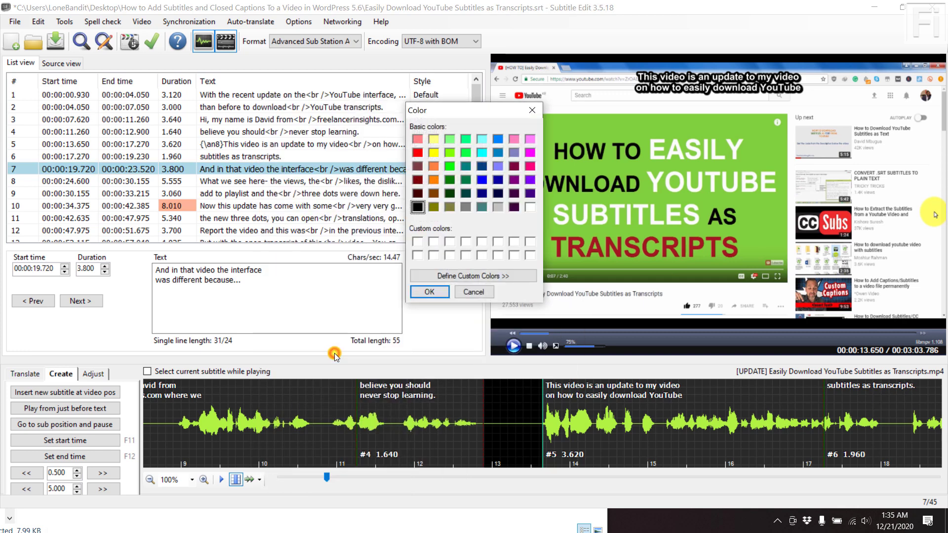
left_click(433, 139)
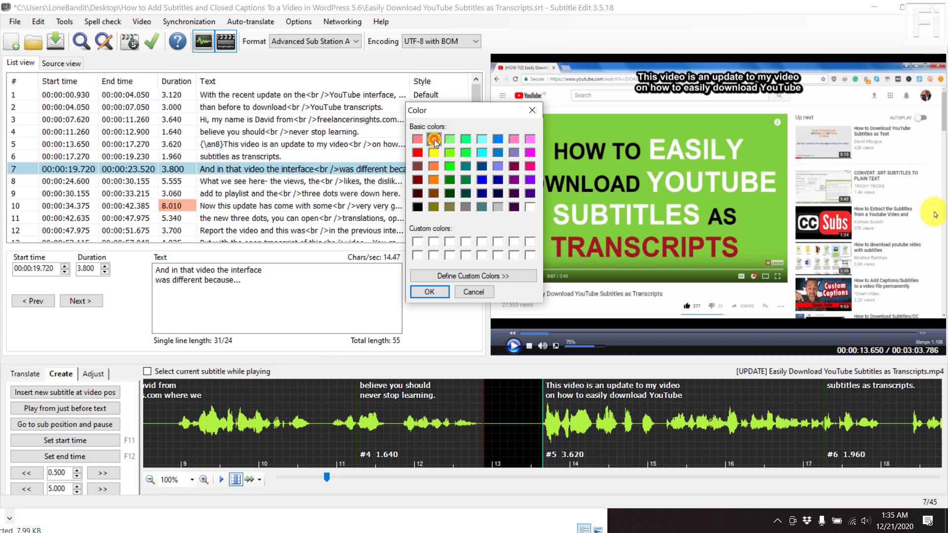
left_click(429, 293)
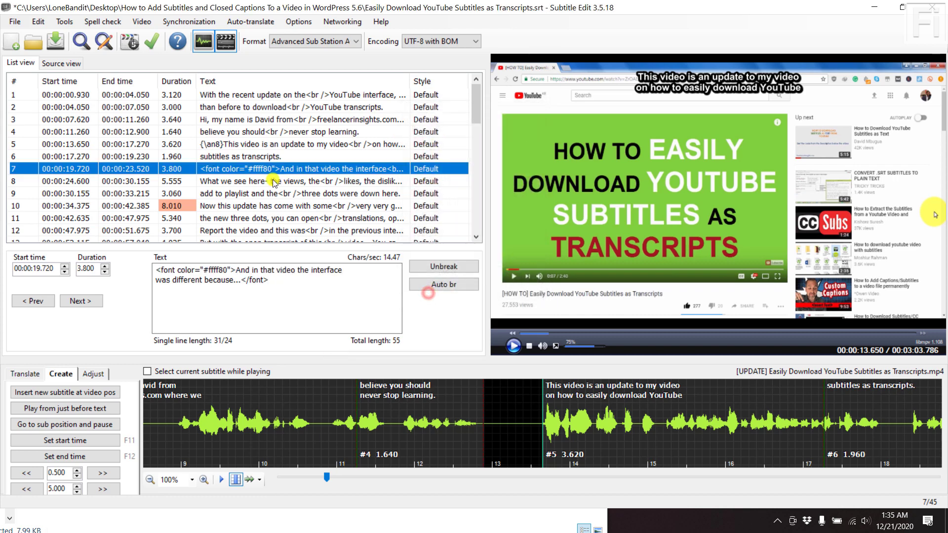
Check in the video preview how subtitle lines 5, 6 and 7 are displayed with their position and color formatting.
left_click(250, 173)
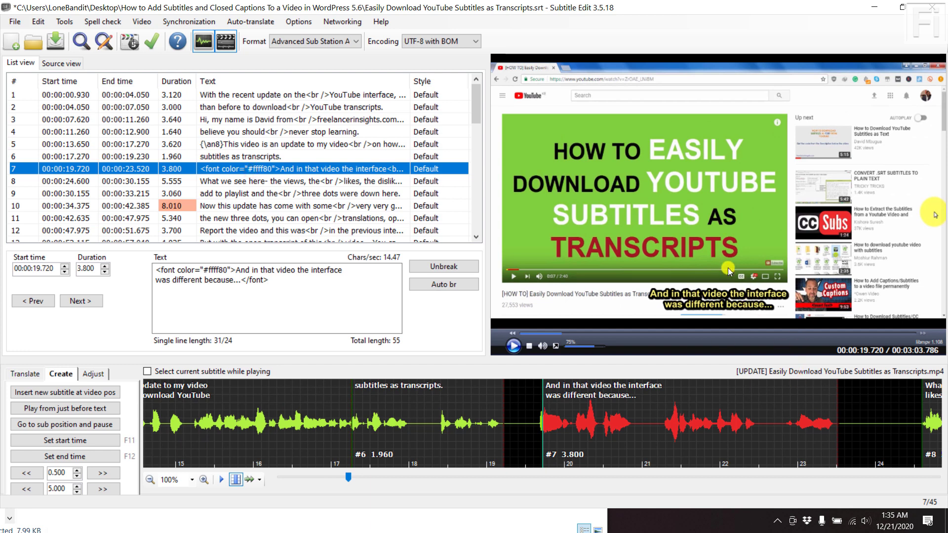
left_click(255, 157)
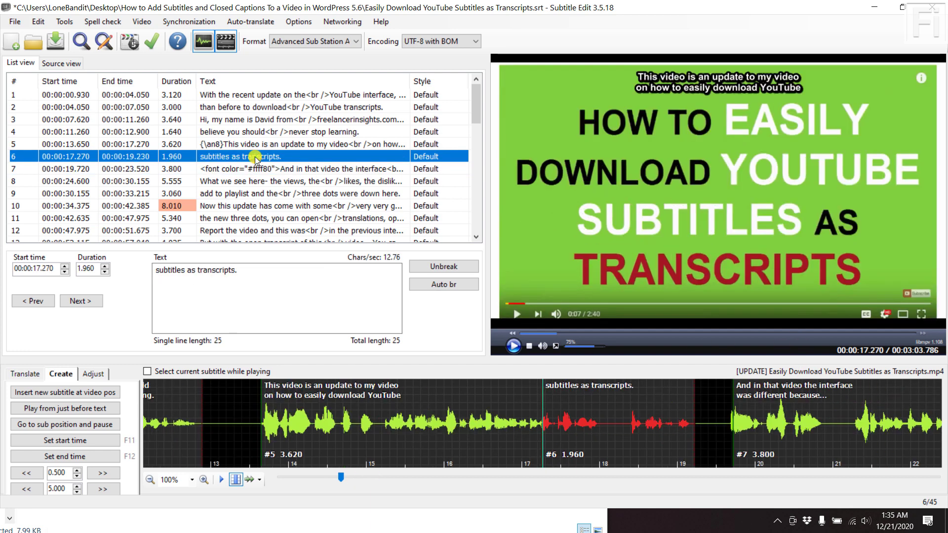
left_click(256, 145)
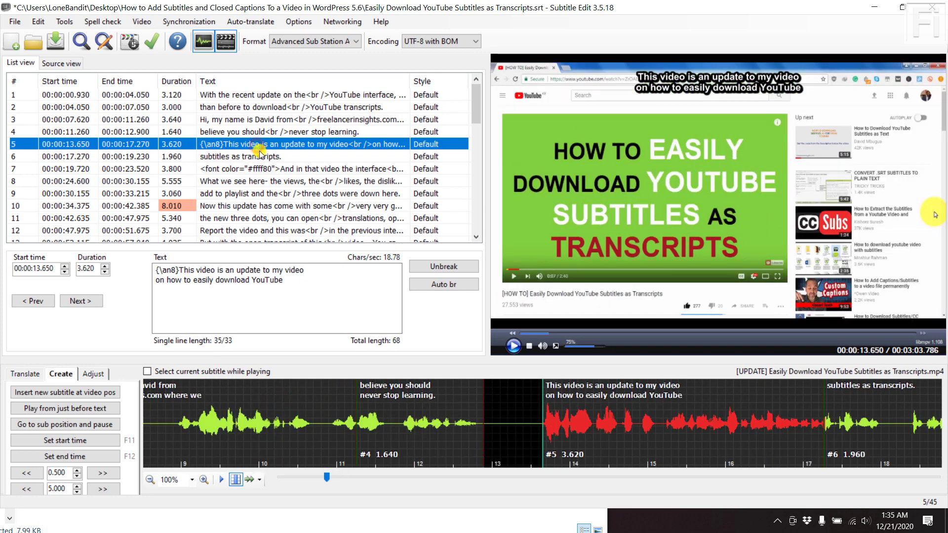
left_click(259, 152)
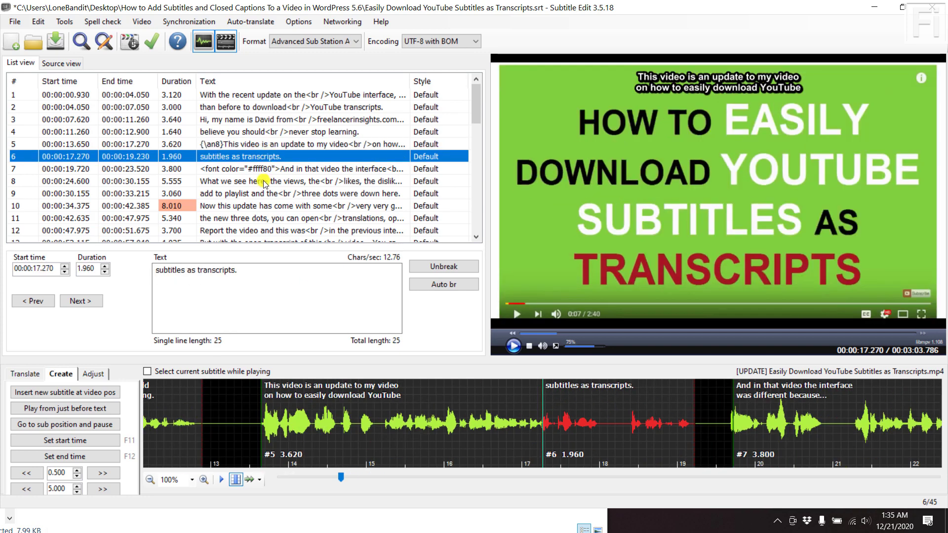
left_click(262, 170)
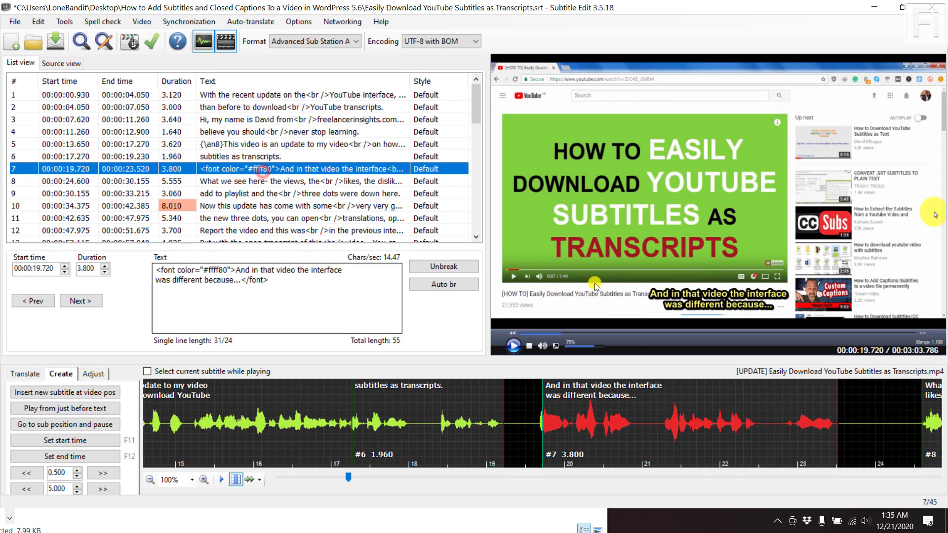
Set the alignment of subtitle line 8 to Top/left.
left_click(244, 182)
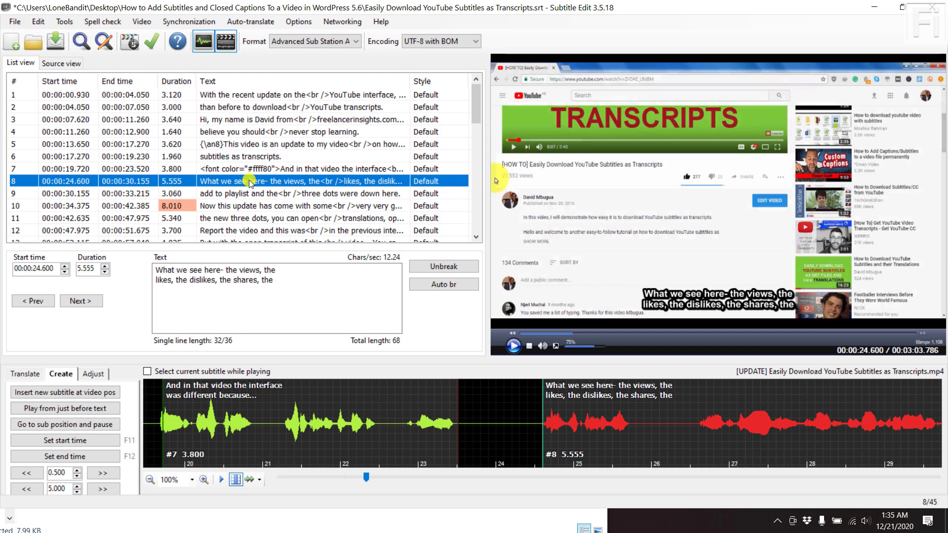
right_click(250, 184)
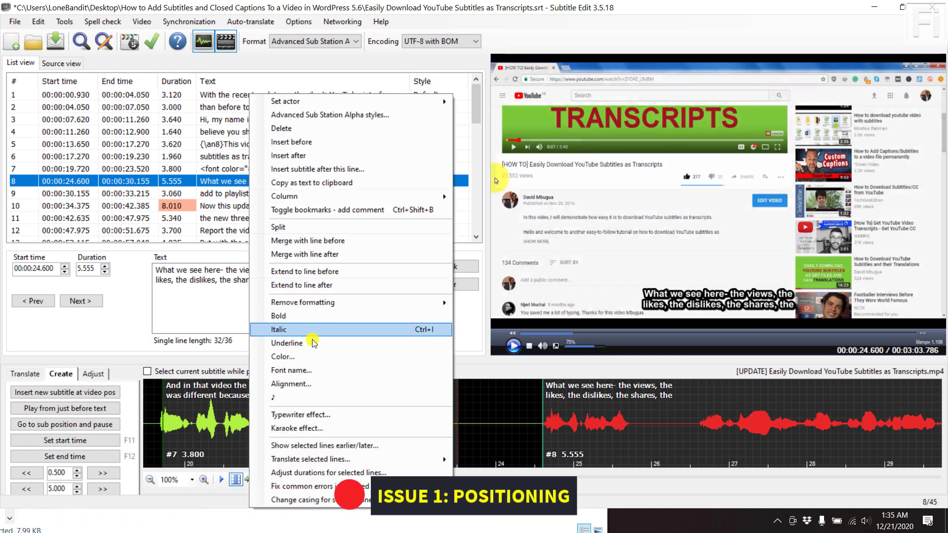
left_click(311, 384)
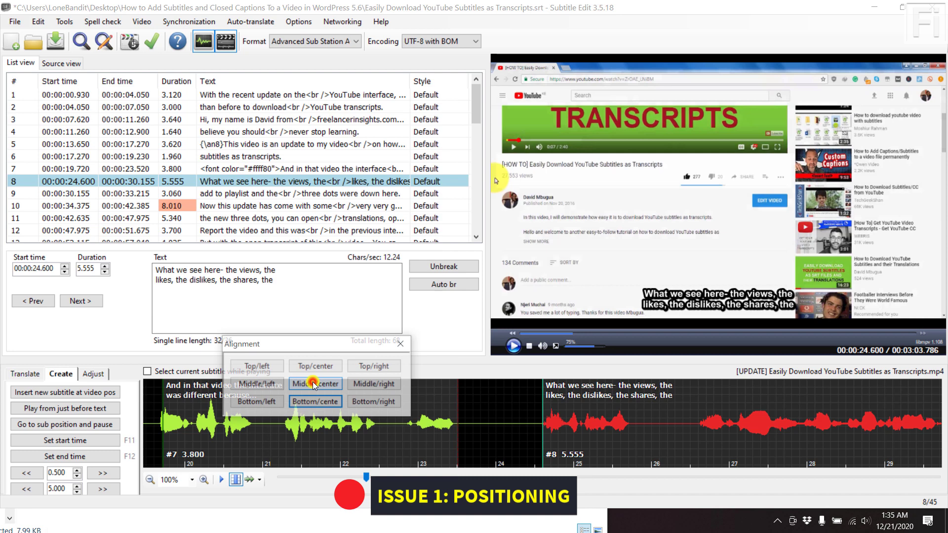
left_click(265, 369)
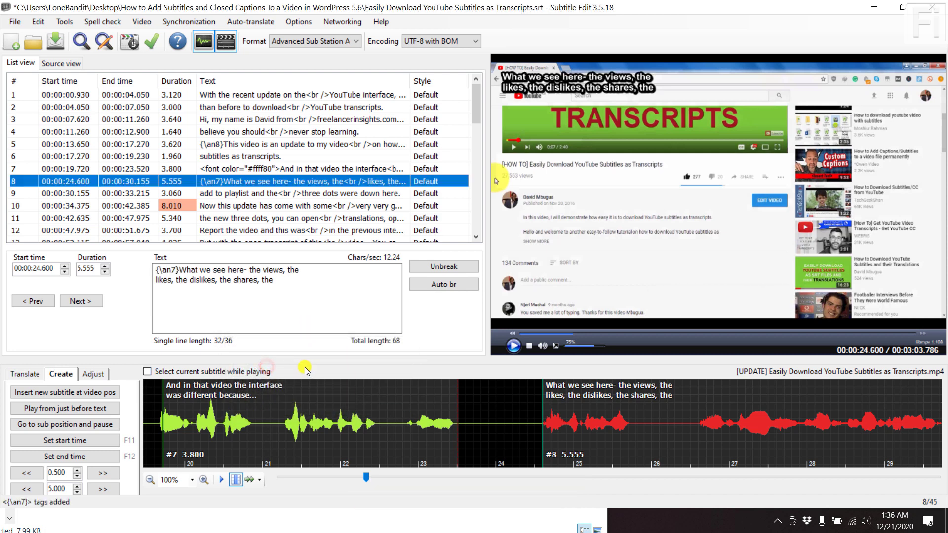
Change the alignment of subtitle line 8 to Top/right.
right_click(248, 182)
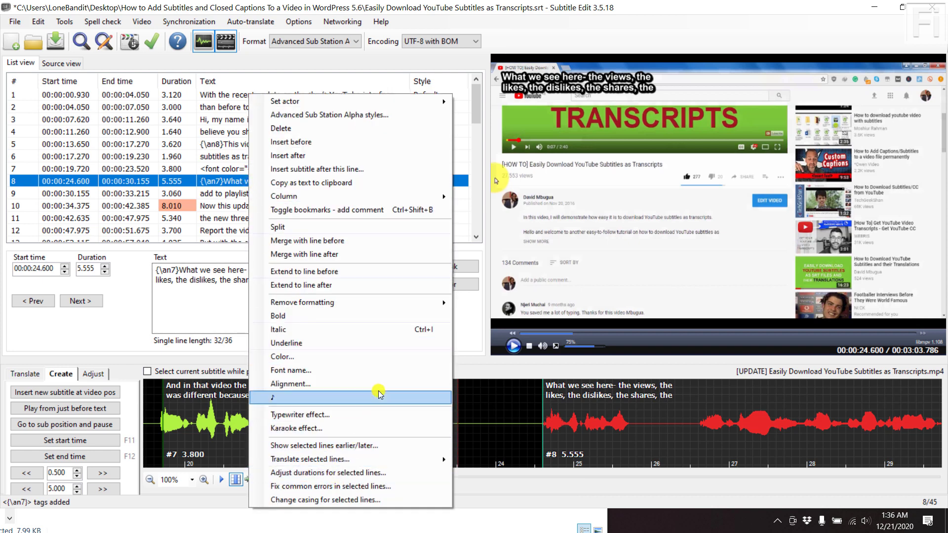
left_click(324, 386)
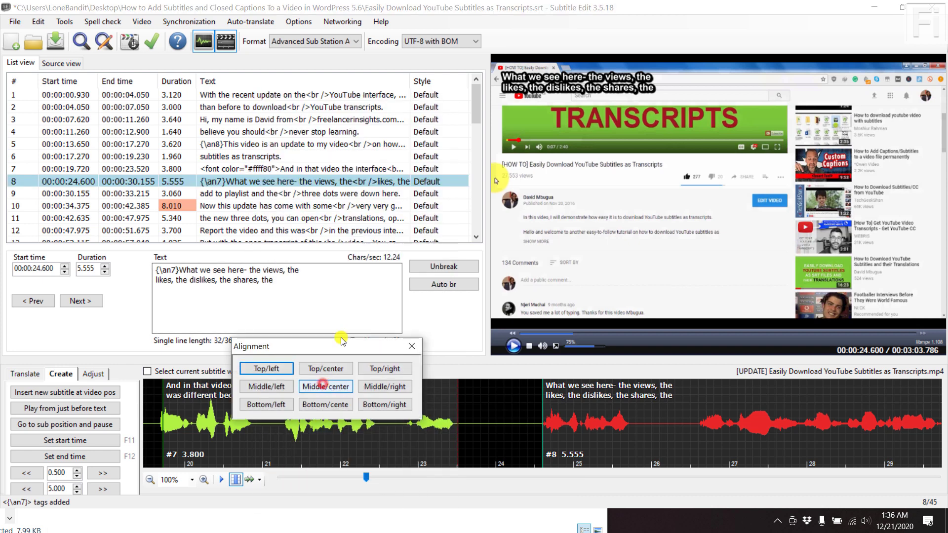
left_click(400, 370)
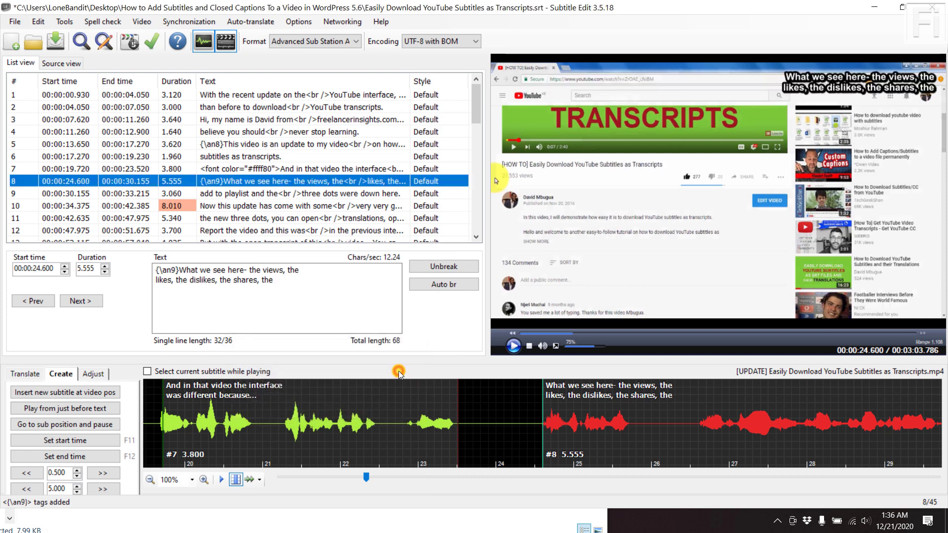
Review the alignment options for subtitle line 8 and close them without choosing another position.
right_click(240, 182)
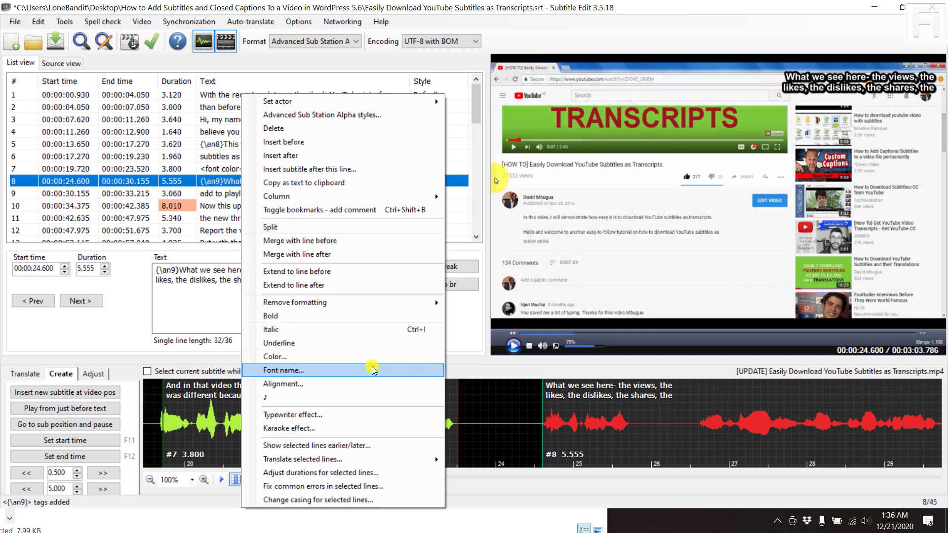
left_click(317, 385)
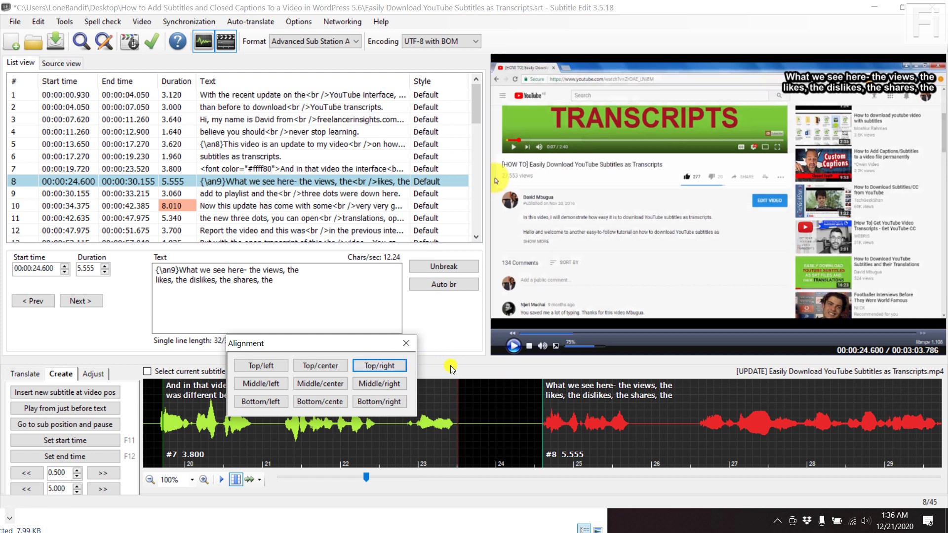
left_click(402, 341)
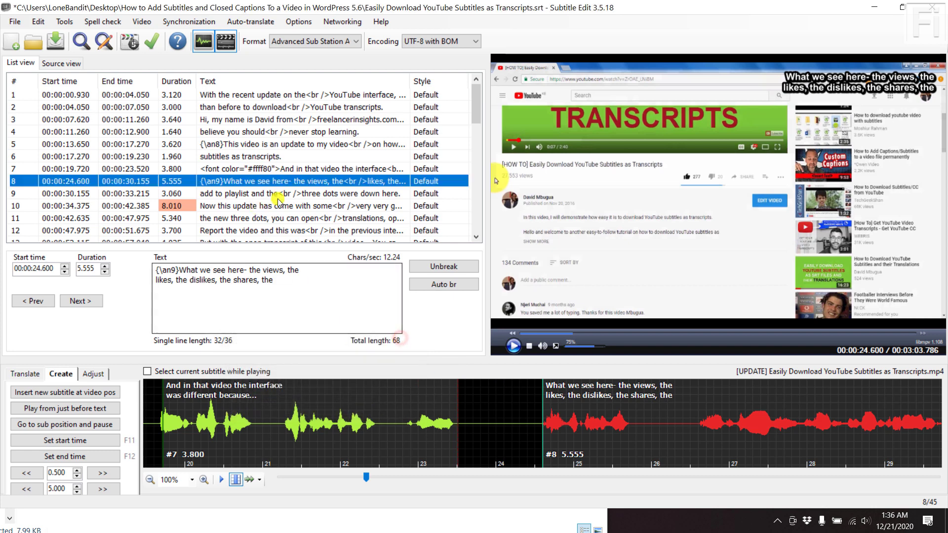
Set the border of the Default Advanced Sub Station Alpha style to Opaque box (uses outline color) and apply it.
right_click(302, 181)
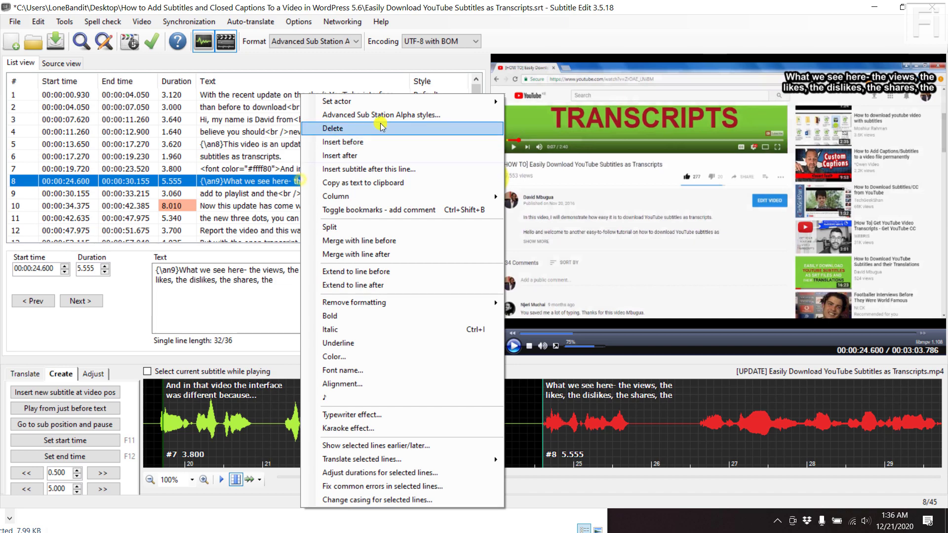
left_click(394, 115)
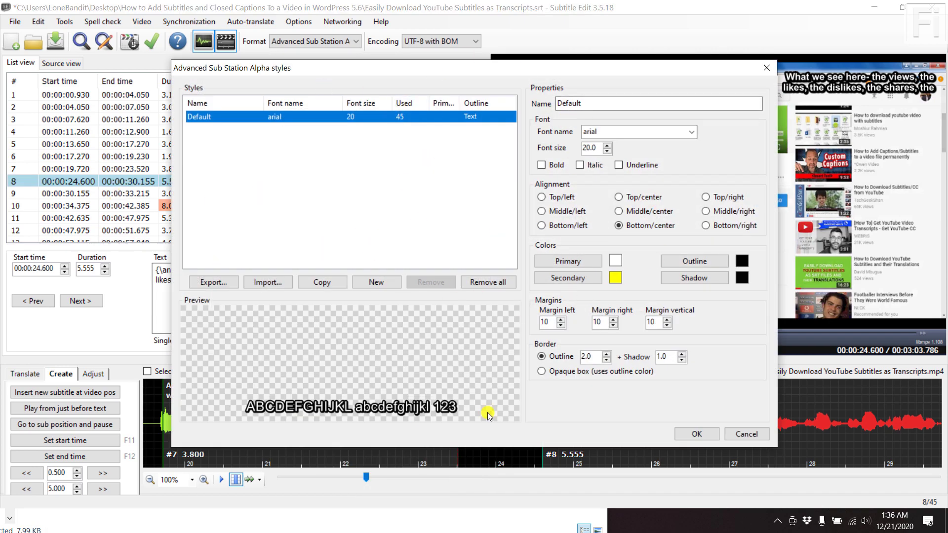
left_click(541, 371)
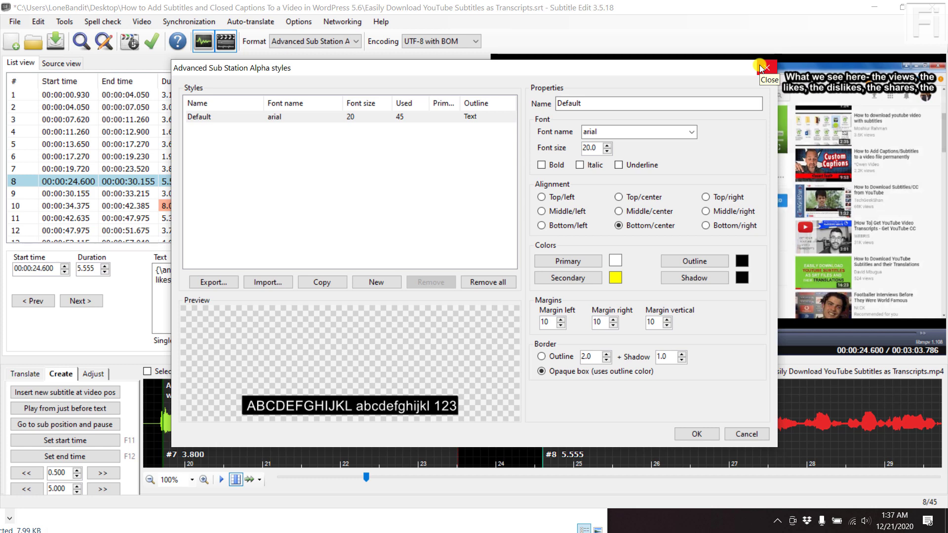
left_click_drag(688, 68, 545, 70)
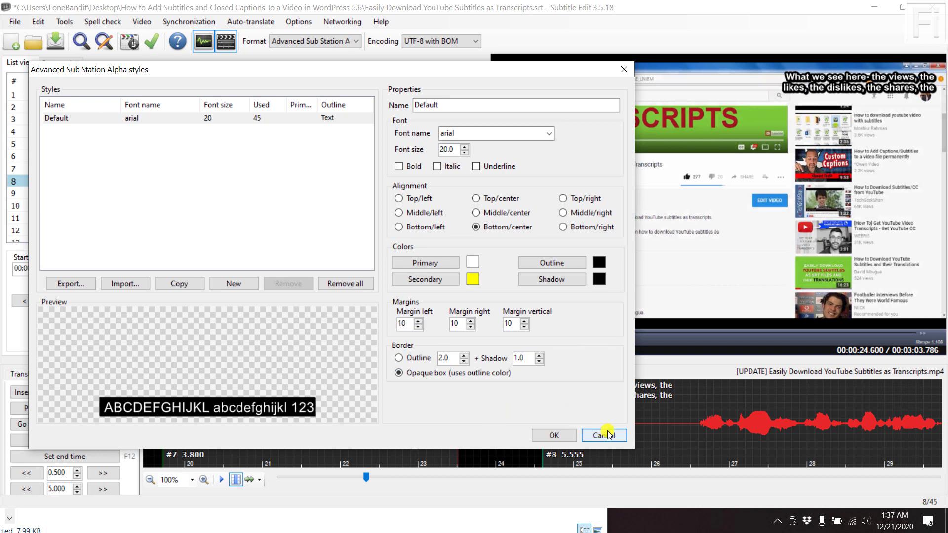
left_click(544, 434)
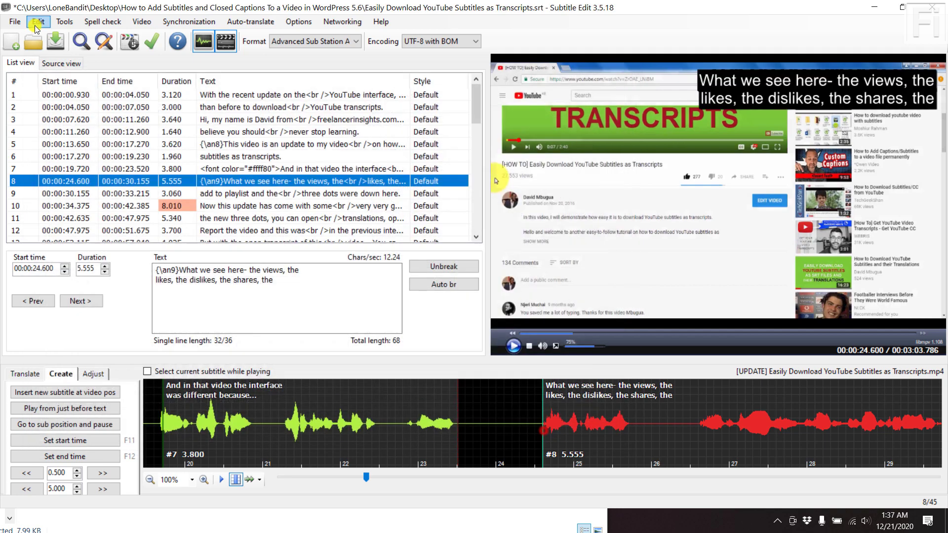
Start a new empty subtitle without saving the changes to the current file, and show the file commands.
left_click(15, 22)
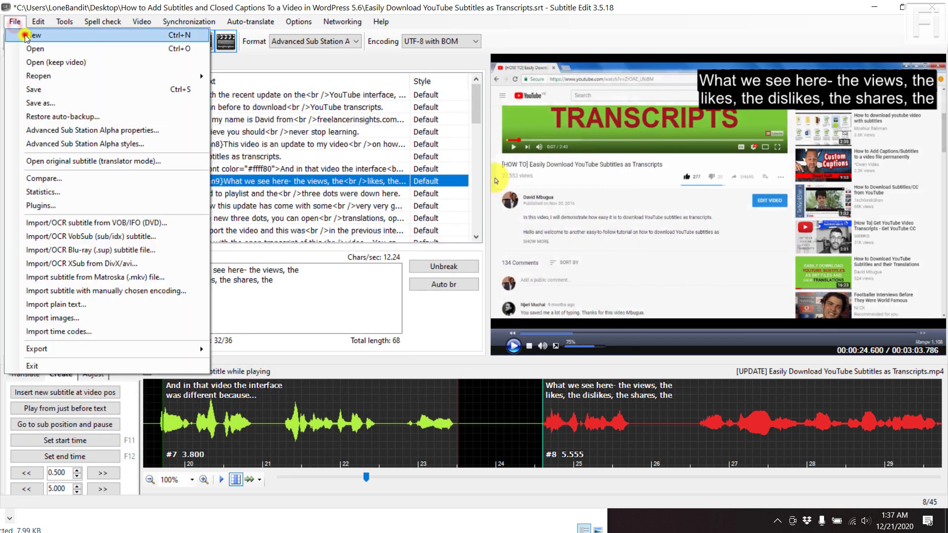
left_click(23, 34)
left_click(537, 305)
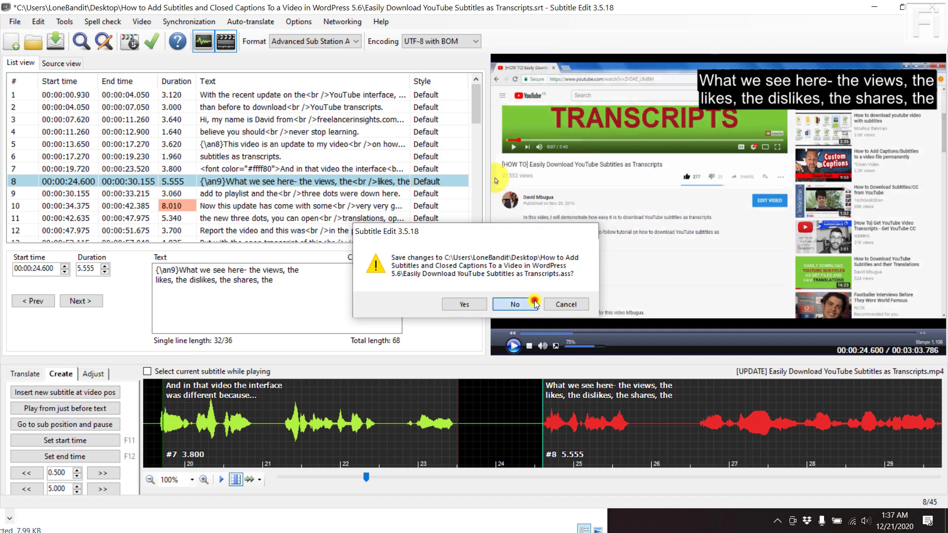
left_click(7, 23)
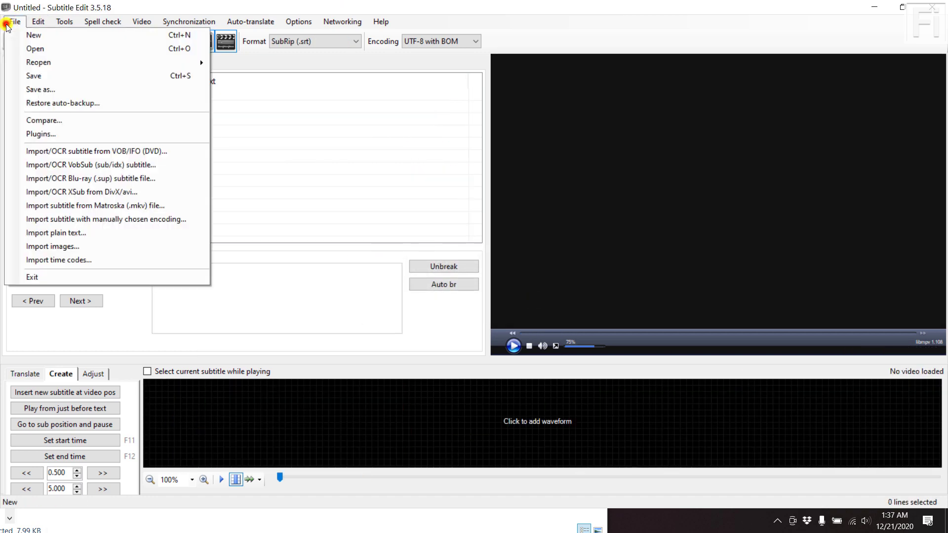
Open the Arabic subtitle file Easily Download YouTube Subtitles as Transcripts.ar.vtt and turn on right-to-left mode.
left_click(32, 48)
left_click(293, 164)
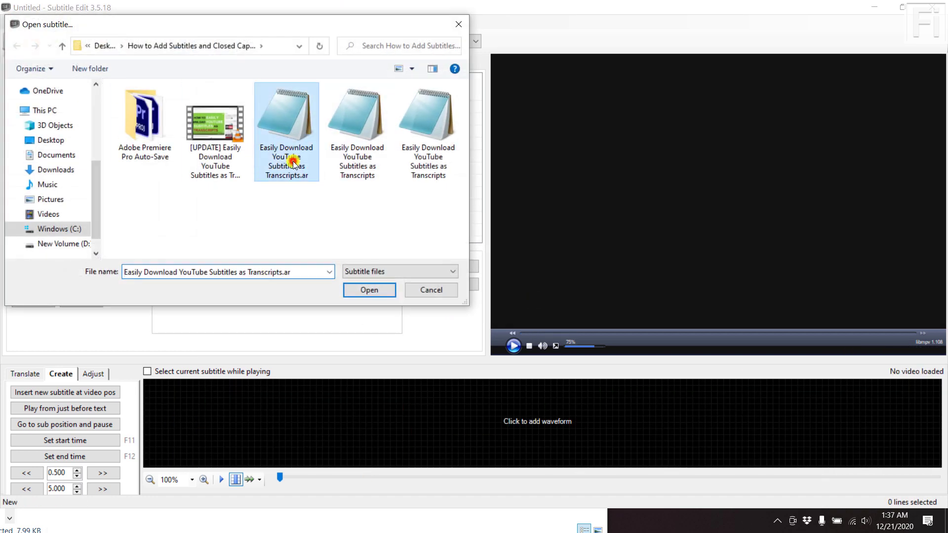
left_click(365, 291)
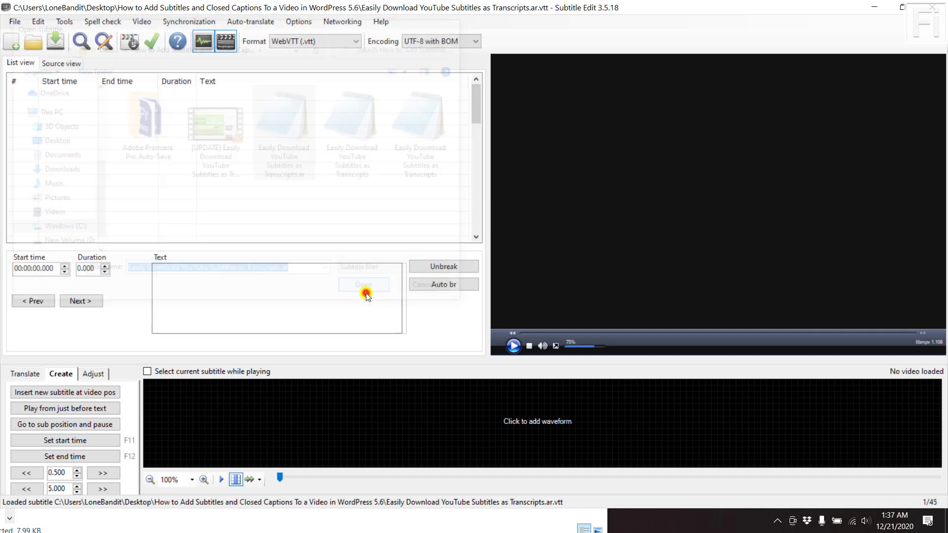
left_click(36, 24)
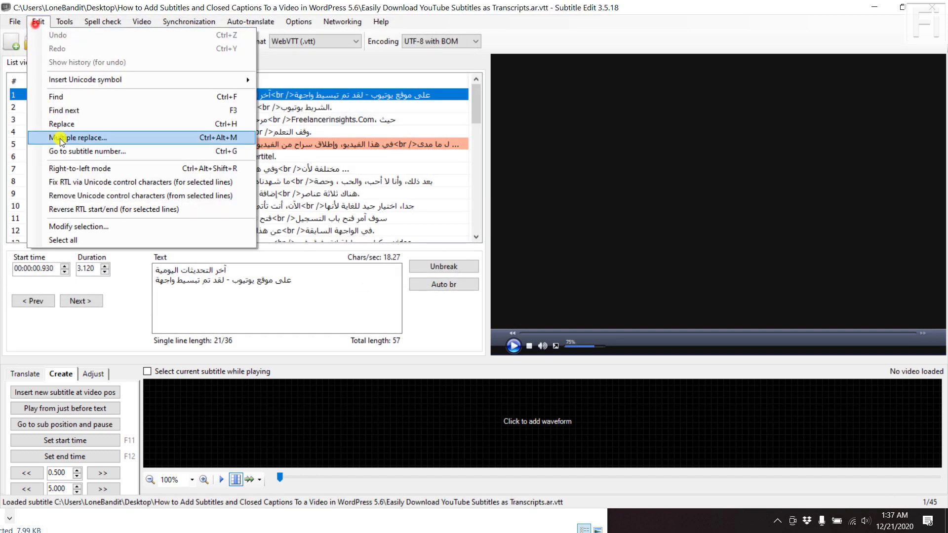
left_click(76, 169)
Load the video [UPDATE] Easily Download YouTube Subtitles as Transcripts.mp4 and jump to subtitle 2 in the waveform.
left_click(142, 23)
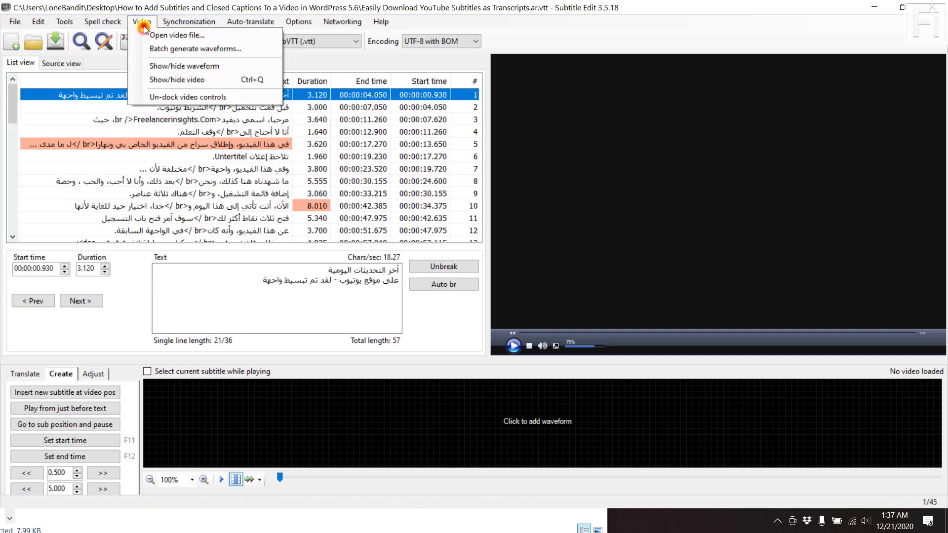
left_click(152, 35)
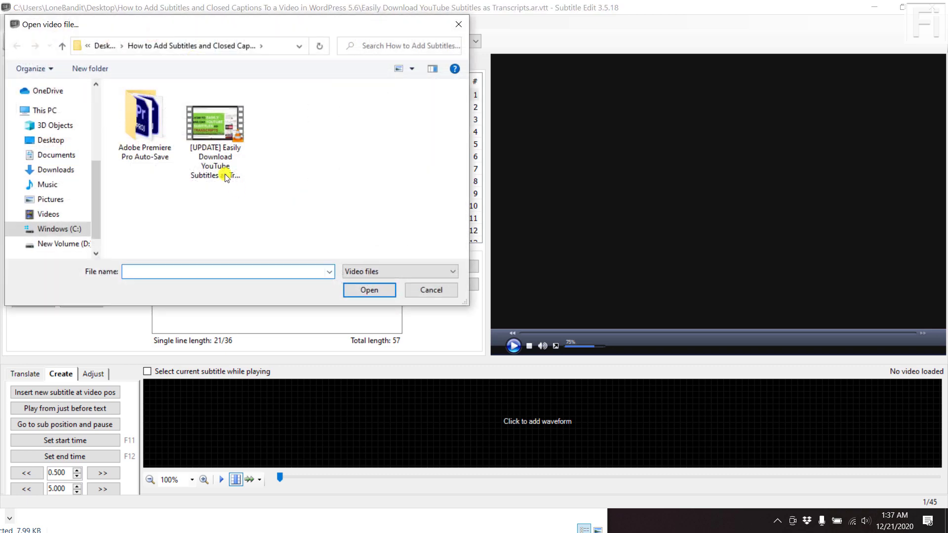
left_click(201, 143)
left_click(380, 295)
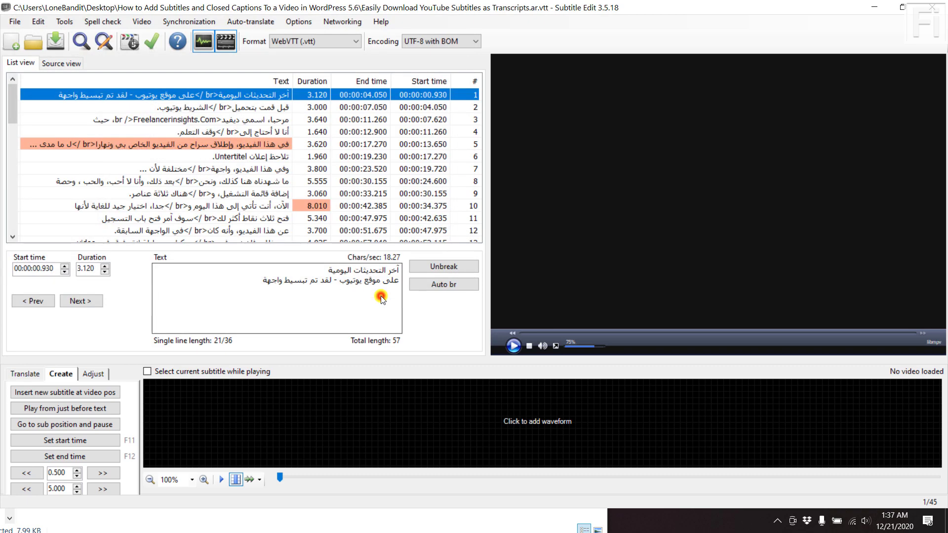
left_click(513, 409)
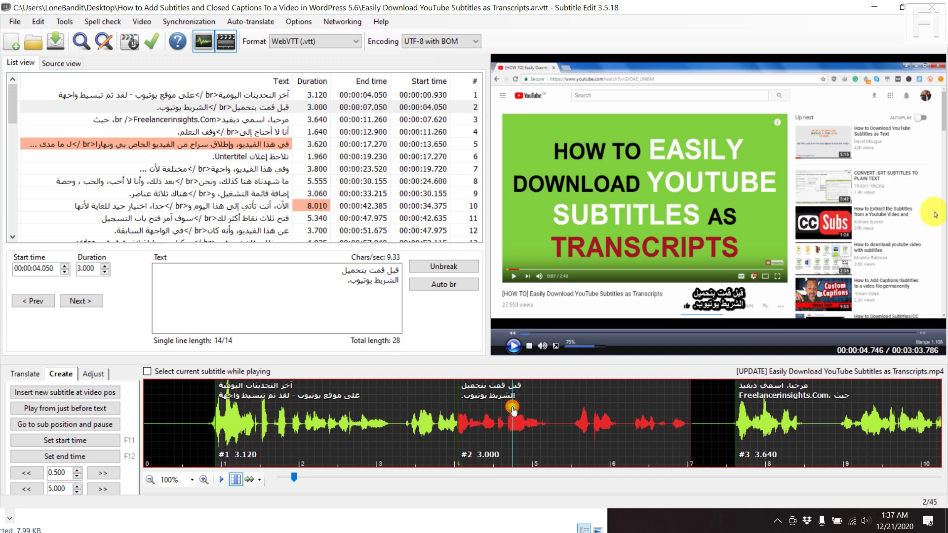